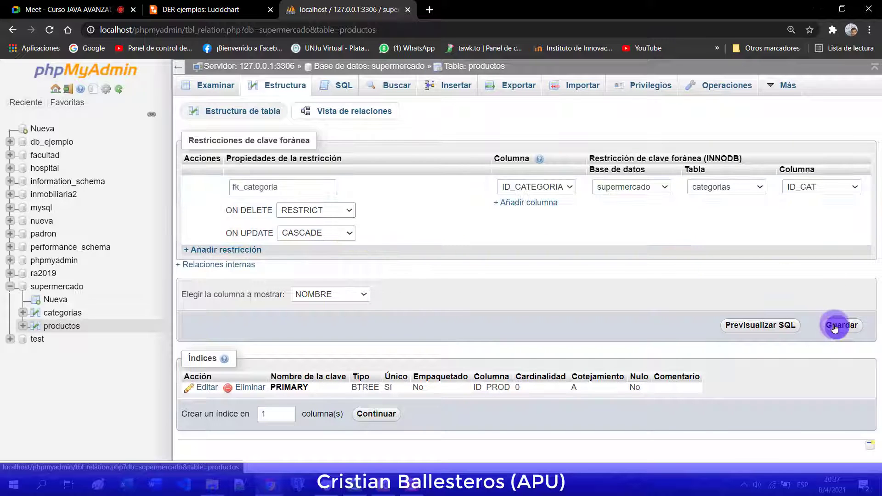
Save the fk_categoria foreign key from ID_CATEGORIA to ID_CAT in categorias, and review the executed SQL and saved constraint
left_click(834, 328)
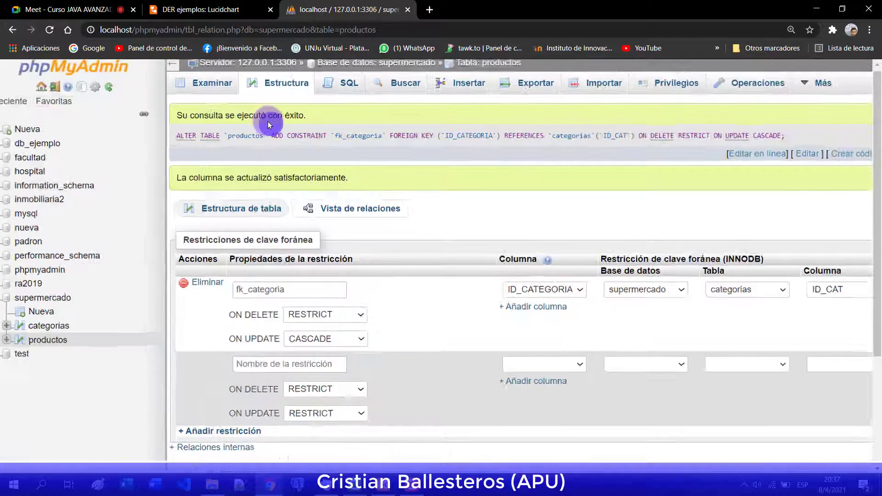
scroll(269, 124, "up", 4)
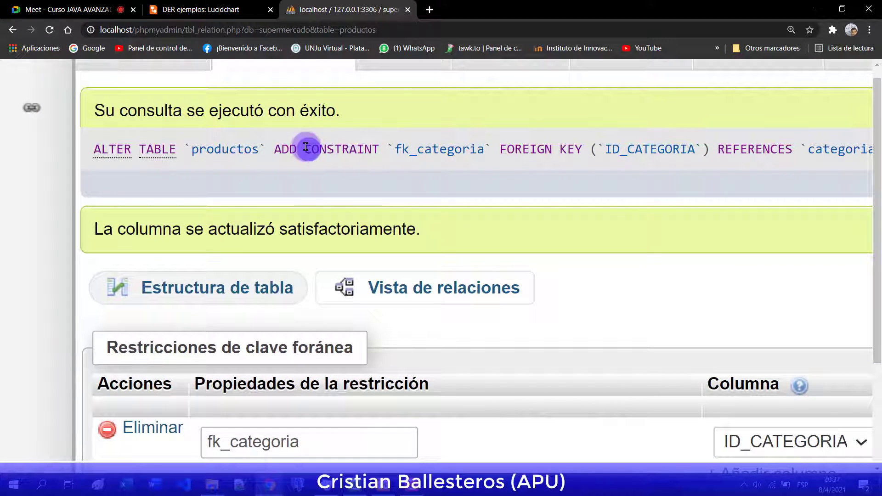
left_click_drag(305, 148, 690, 155)
scroll(688, 156, "down", 5)
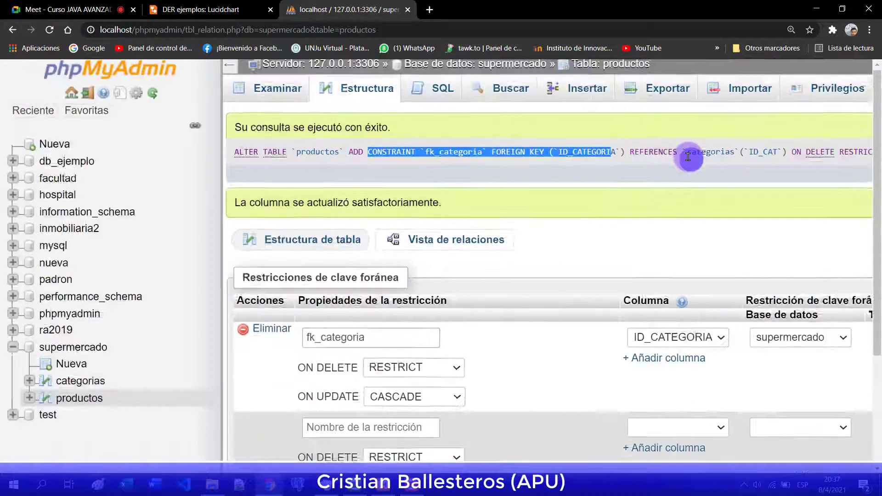
scroll(516, 151, "up", 3)
scroll(516, 149, "down", 3)
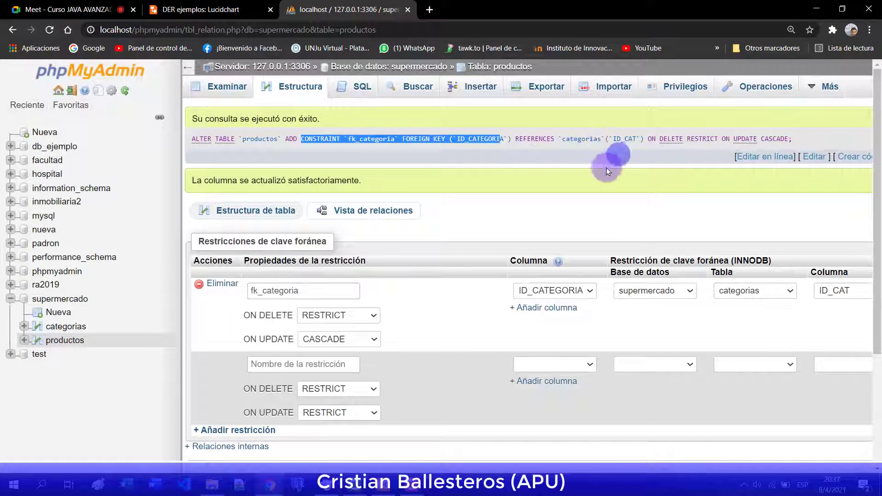
left_click(599, 178)
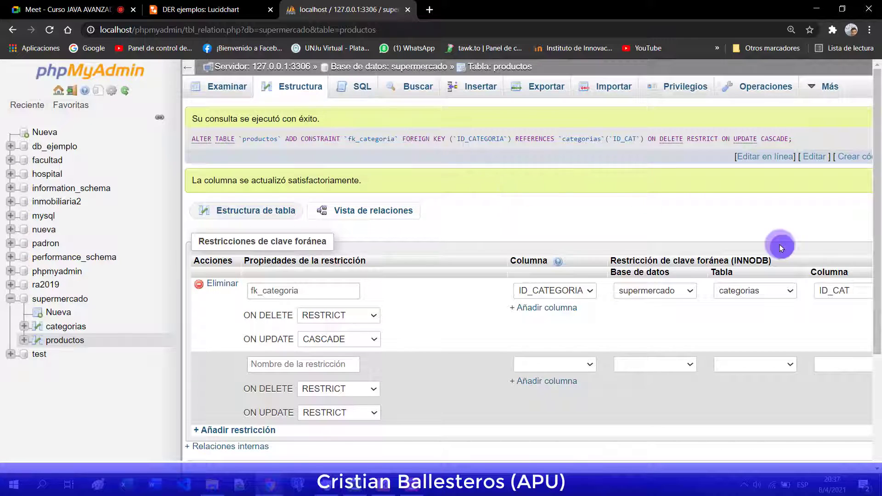
left_click_drag(878, 241, 877, 310)
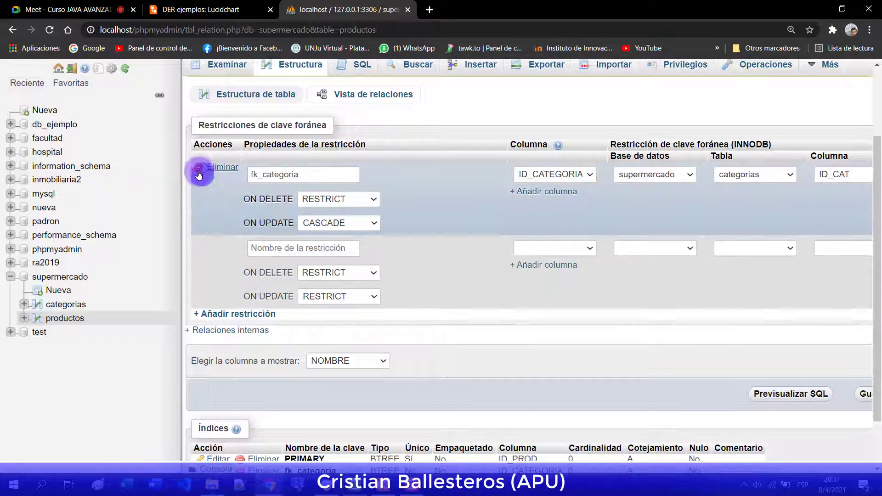
key("Return")
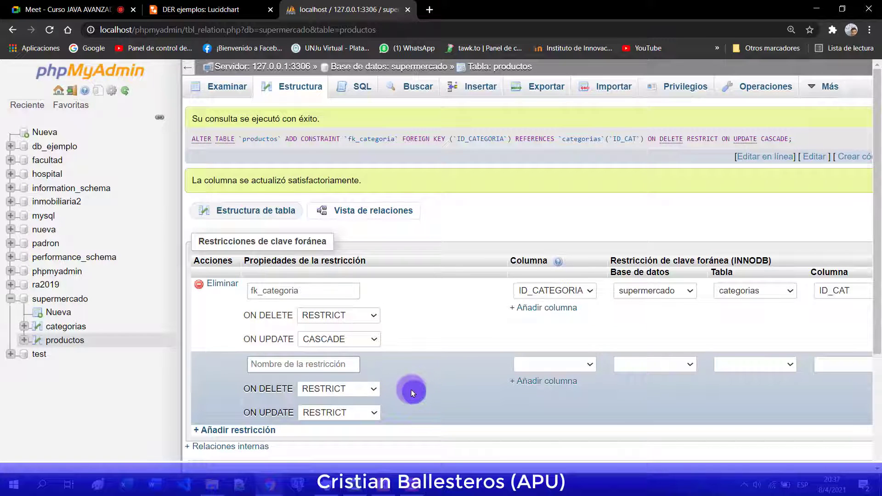
Examine the column structure of the productos table, focusing on the key marker beside ID_CATEGORIA
left_click(220, 88)
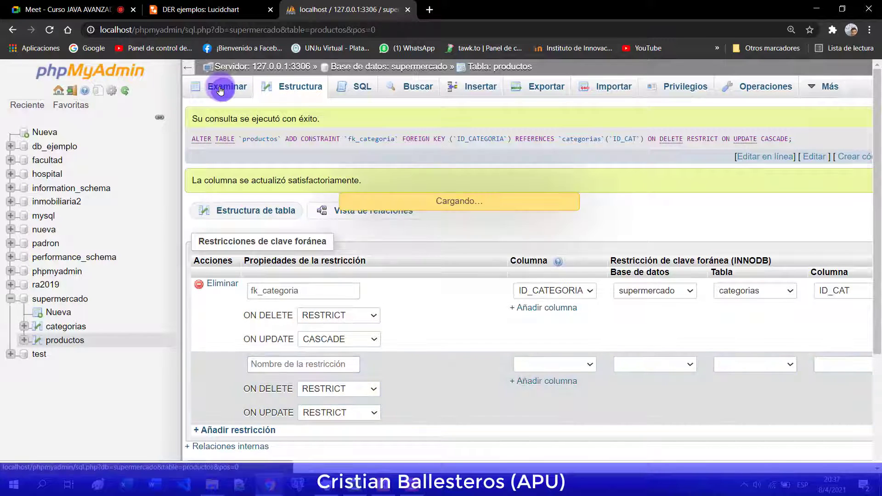
left_click(291, 87)
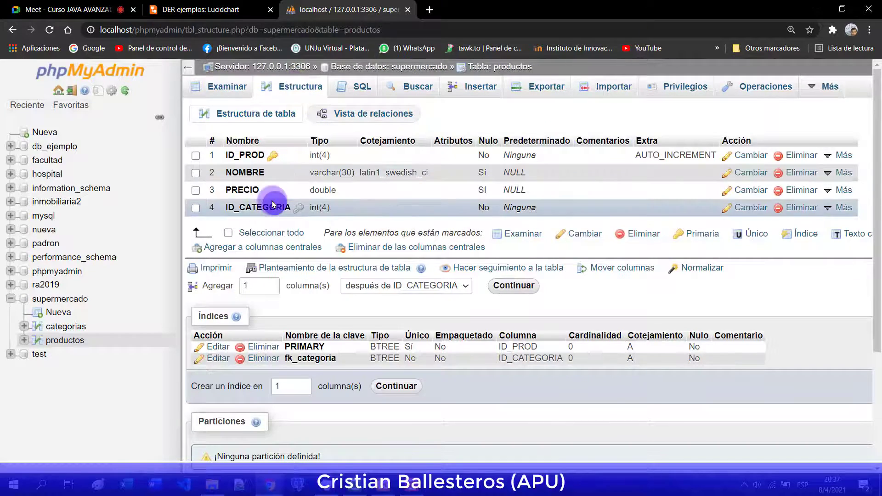
scroll(271, 200, "up", 5)
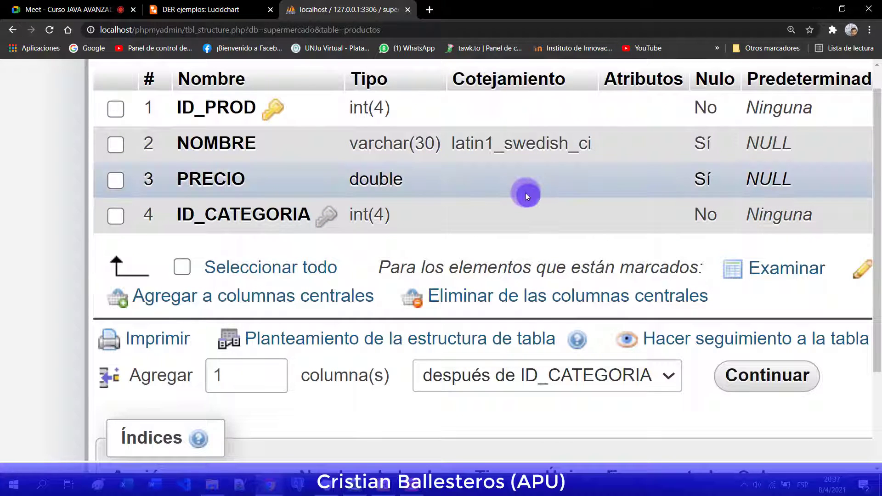
key("ctrl+minus")
key("ctrl+minus")
key("ctrl+minus")
key("ctrl+minus")
key("ctrl+minus")
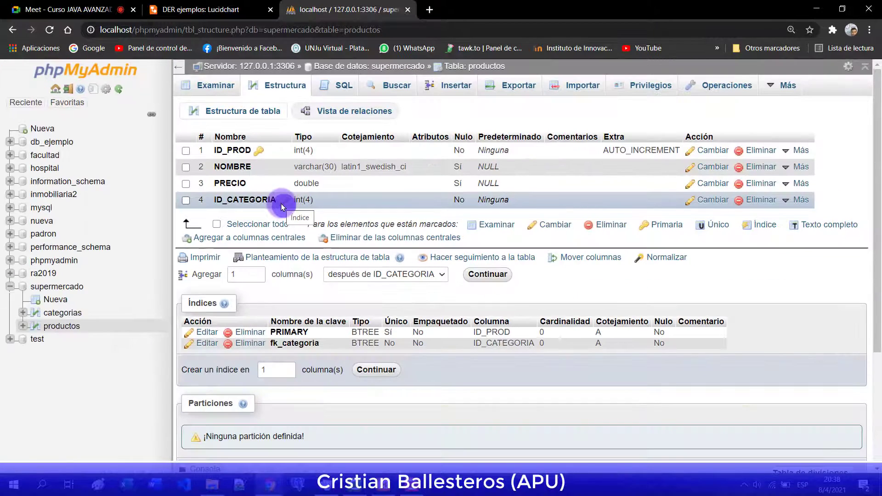
Open the structure of the medicos table in the hospital database and inspect the ID_ESP column's key marker
left_click(40, 169)
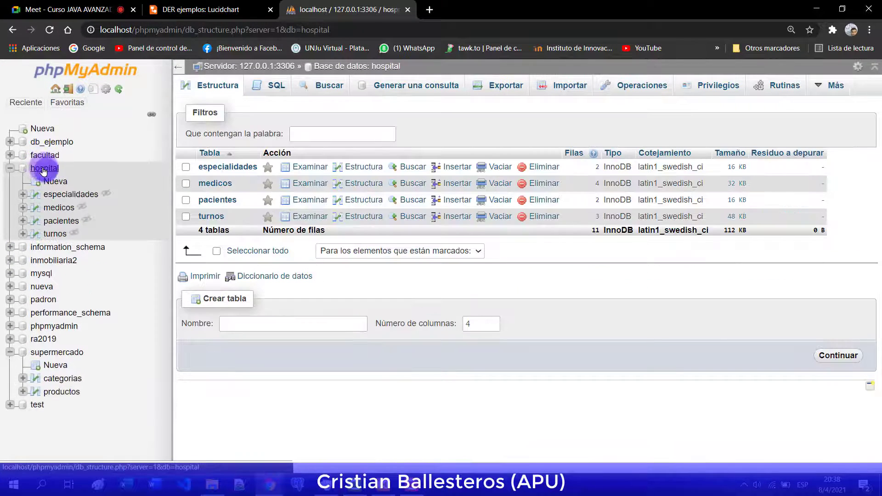
left_click(61, 209)
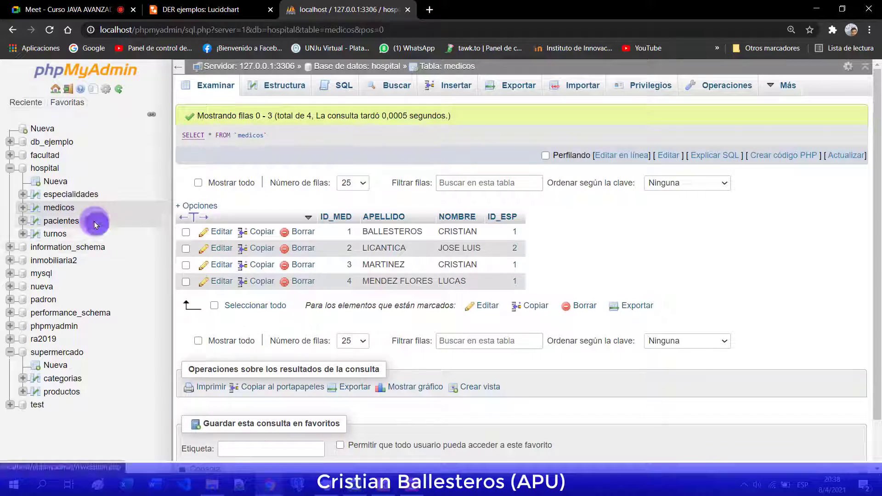
left_click(275, 87)
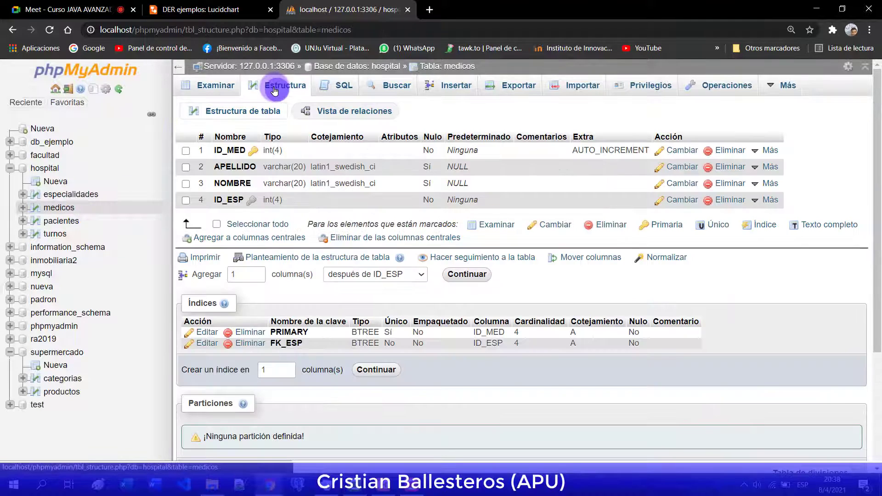
scroll(235, 186, "up", 5)
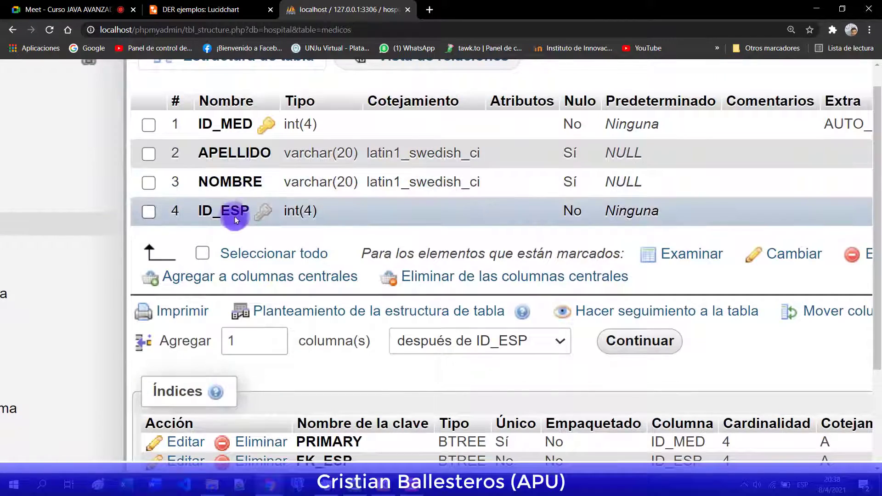
scroll(266, 216, "down", 3)
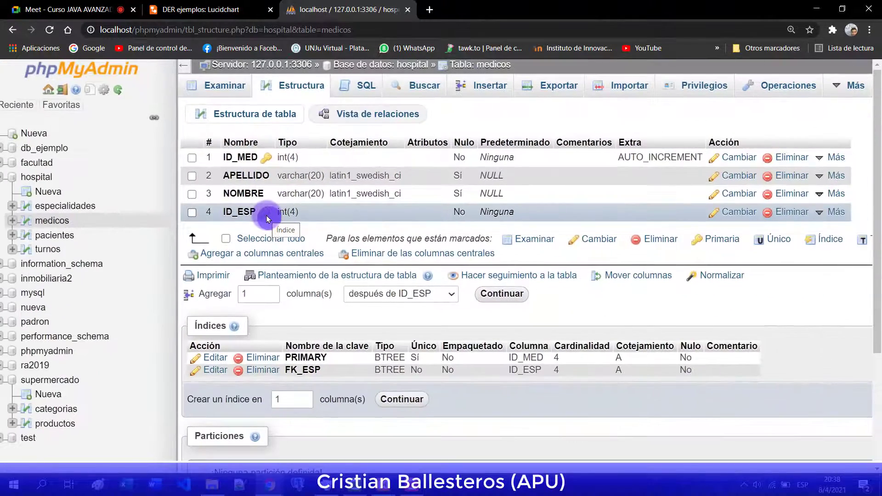
scroll(351, 124, "up", 1)
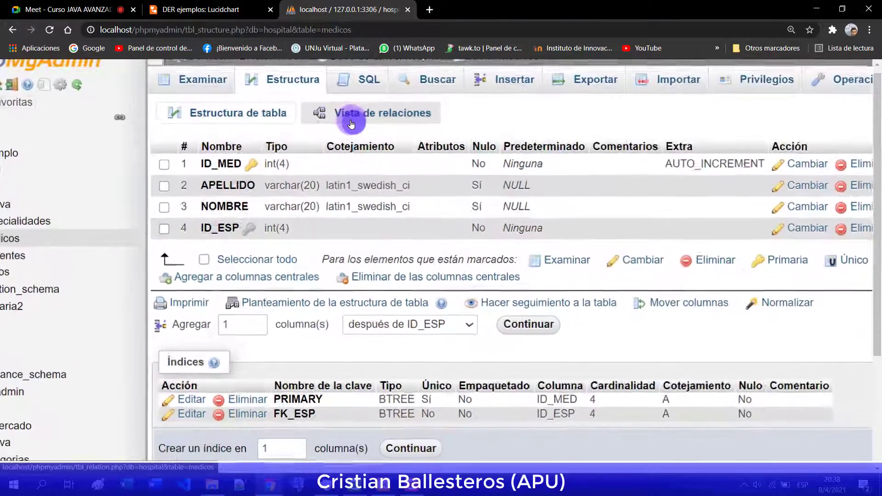
View the foreign key constraints of the medicos table and inspect FK_ESP's delete and update rules
left_click(351, 115)
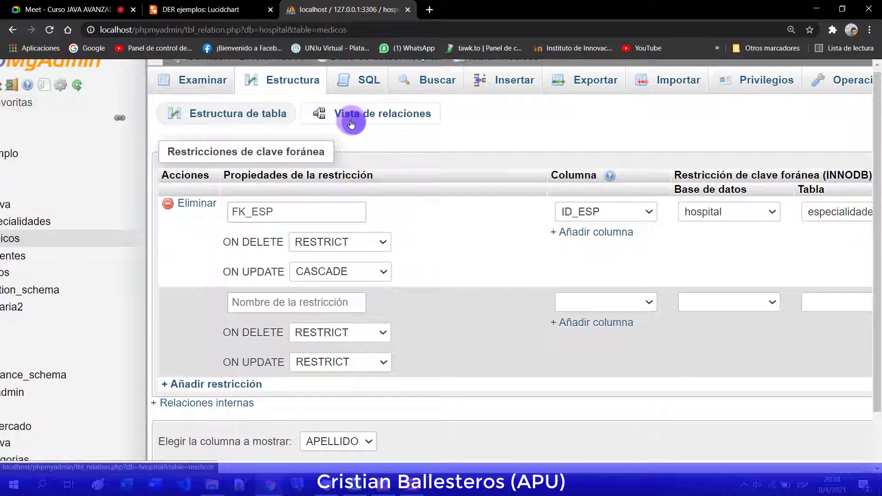
scroll(349, 255, "up", 2)
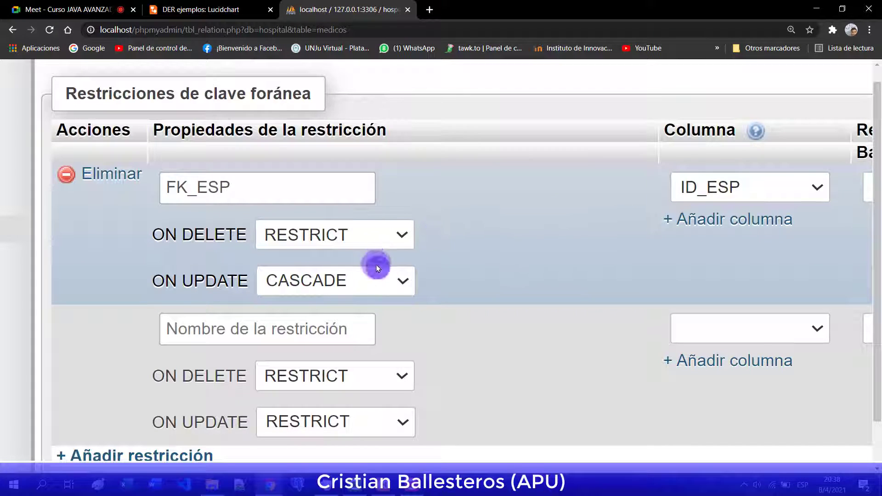
scroll(495, 275, "down", 3)
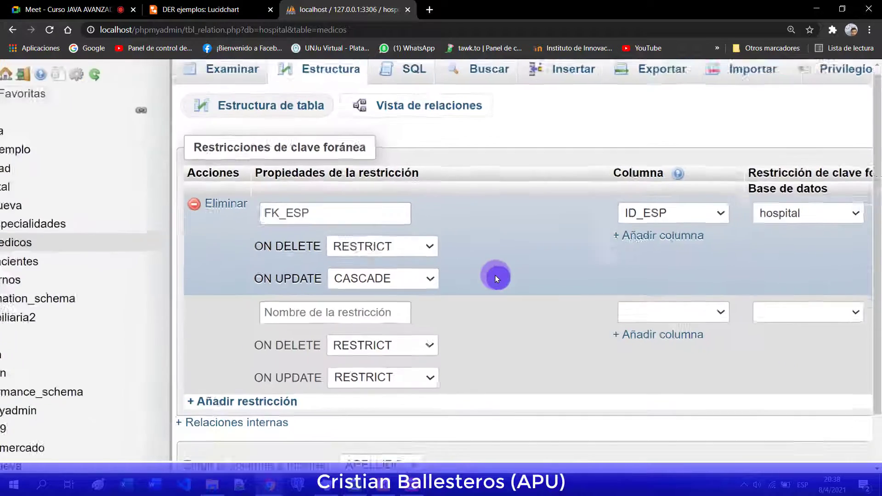
scroll(495, 275, "down", 2)
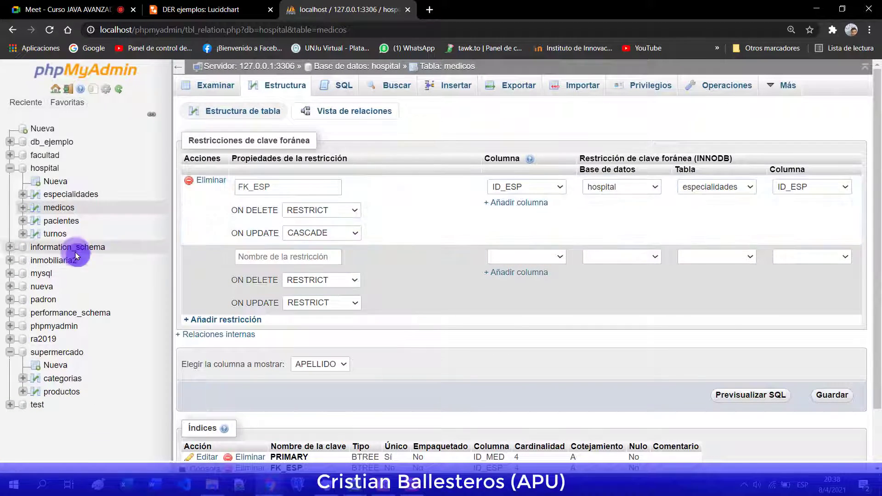
Inspect the foreign key constraints of the turnos table and the key markers on its ID_PAC and ID_MED columns
left_click(55, 233)
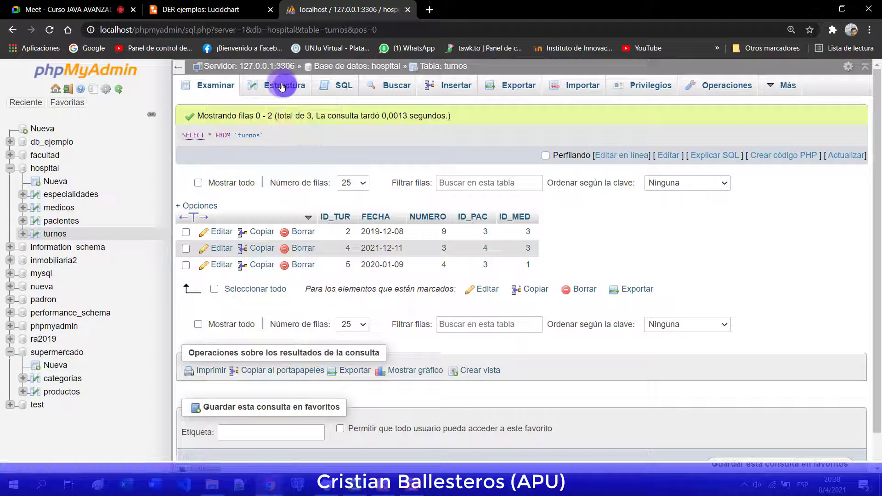
left_click(283, 85)
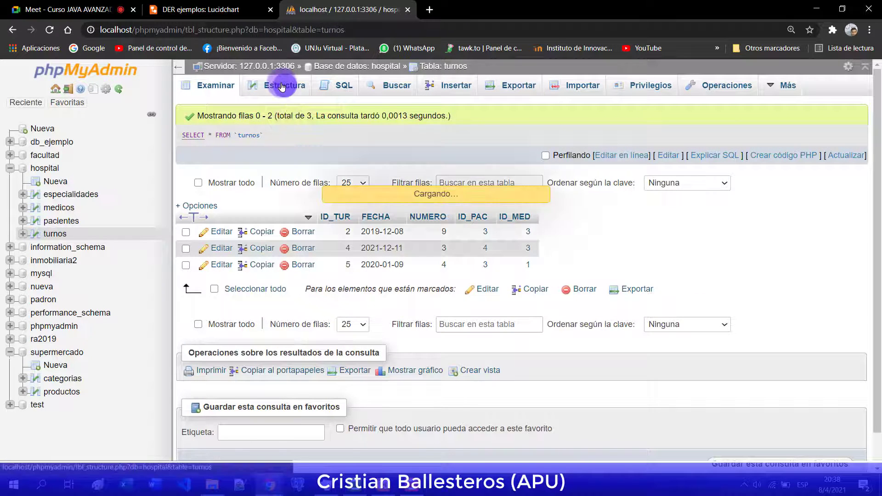
left_click(334, 111)
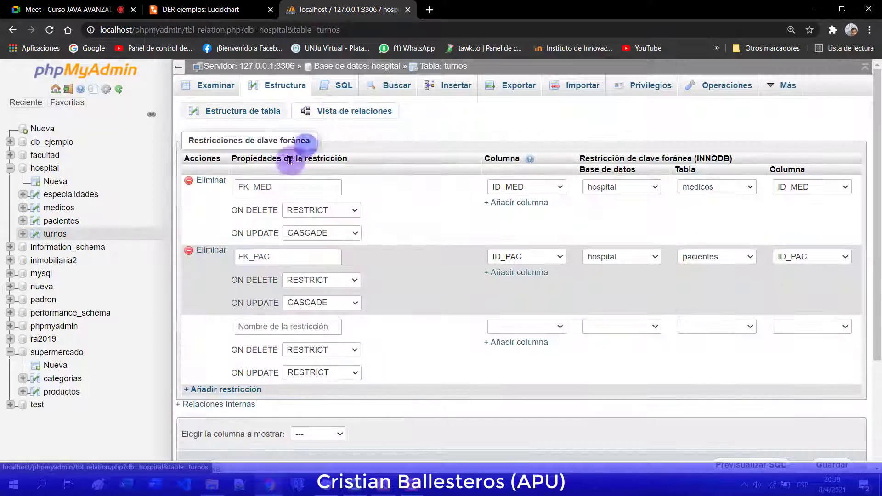
left_click(249, 113)
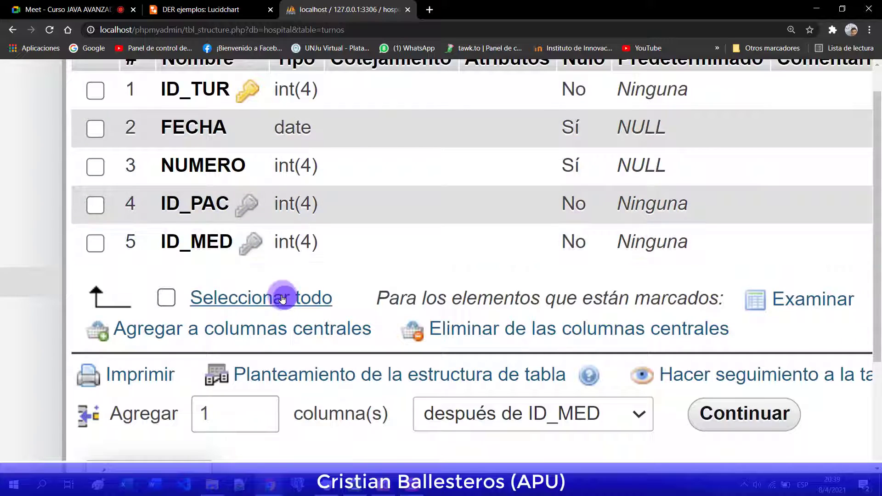
key("ctrl+minus")
key("ctrl+minus")
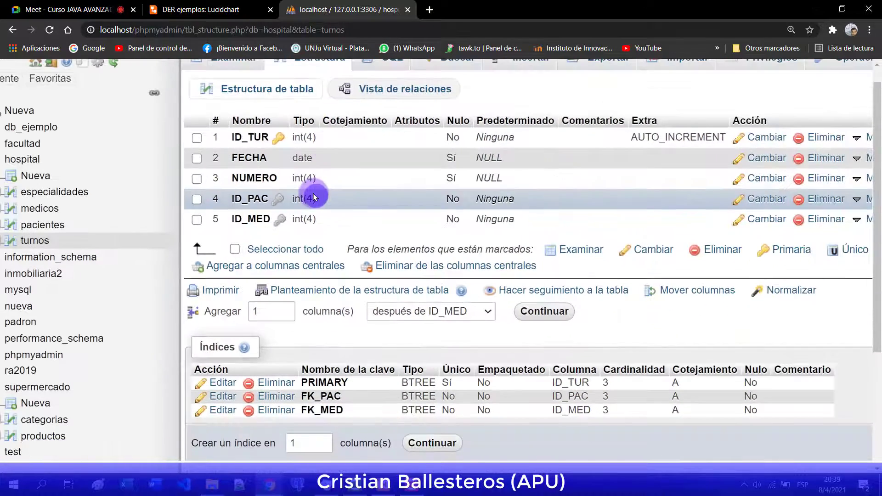
left_click(350, 88)
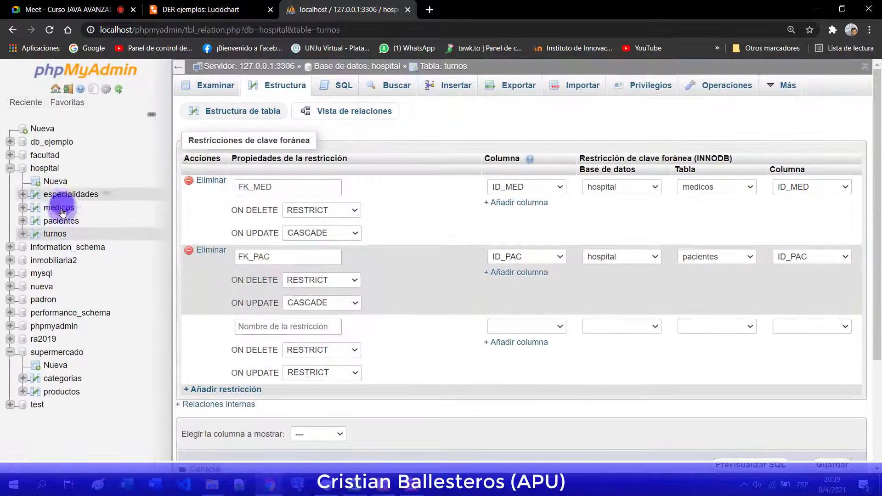
Return to the productos table in supermercado, collapse the hospital database, and inspect the ID_CATEGORIA column in the table structure
left_click(57, 394)
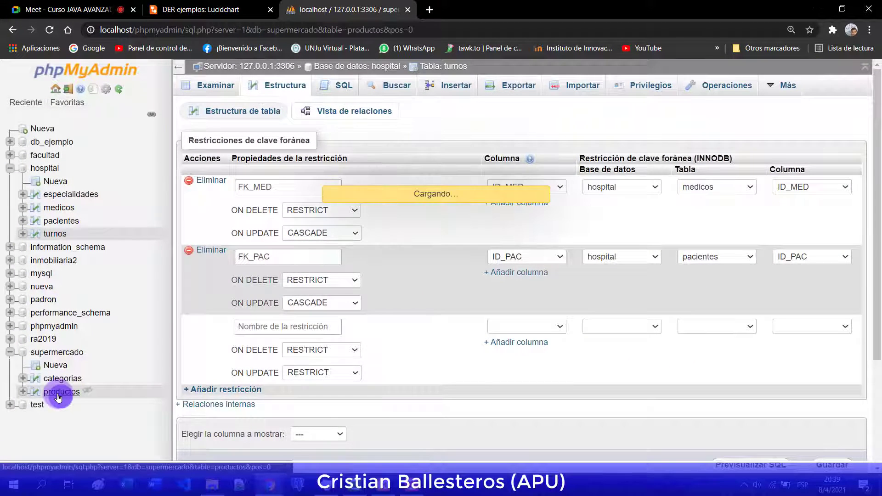
left_click(9, 168)
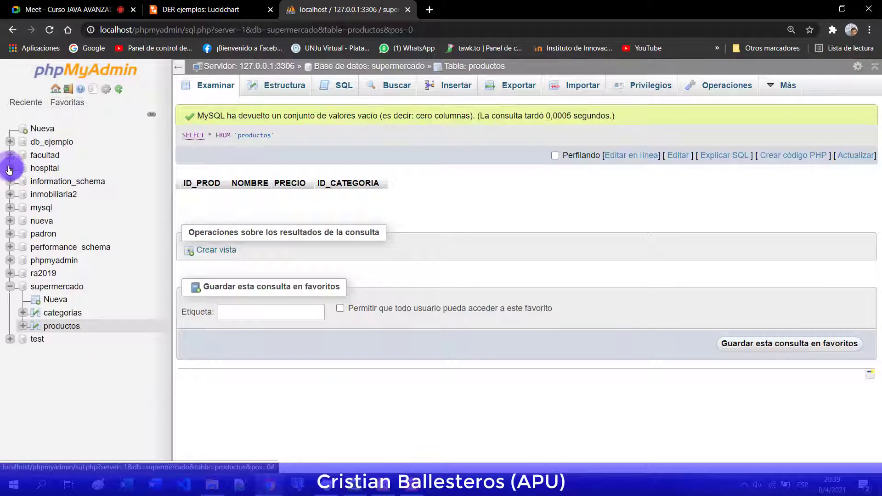
left_click(278, 85)
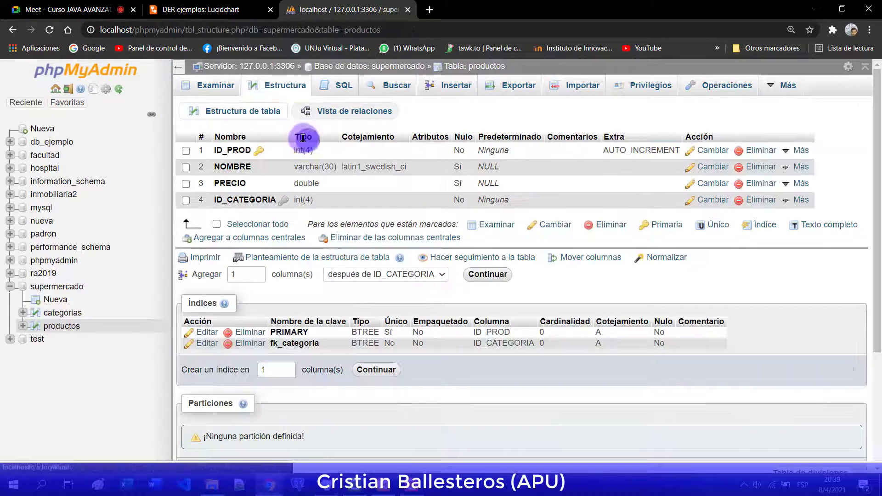
key("ctrl+plus")
key("ctrl+plus")
key("ctrl+plus")
key("ctrl+plus")
key("ctrl+plus")
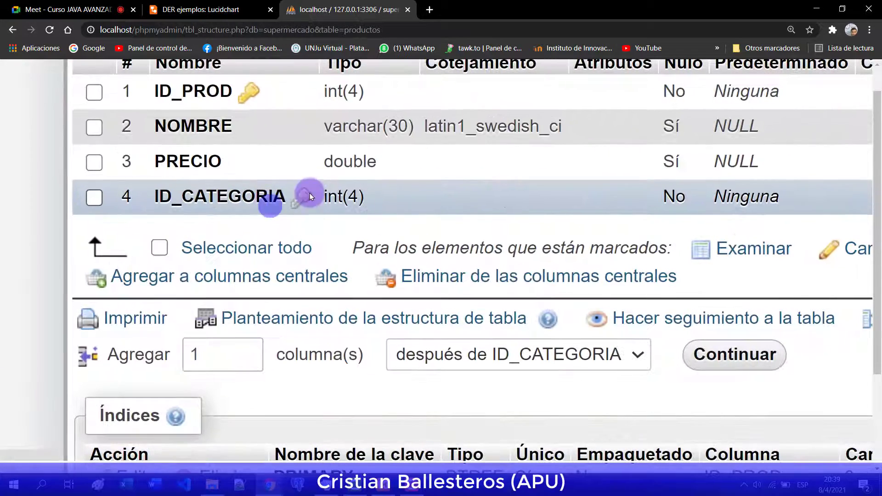
key("ctrl+minus")
key("ctrl+minus")
key("ctrl+minus")
key("ctrl+minus")
key("ctrl+minus")
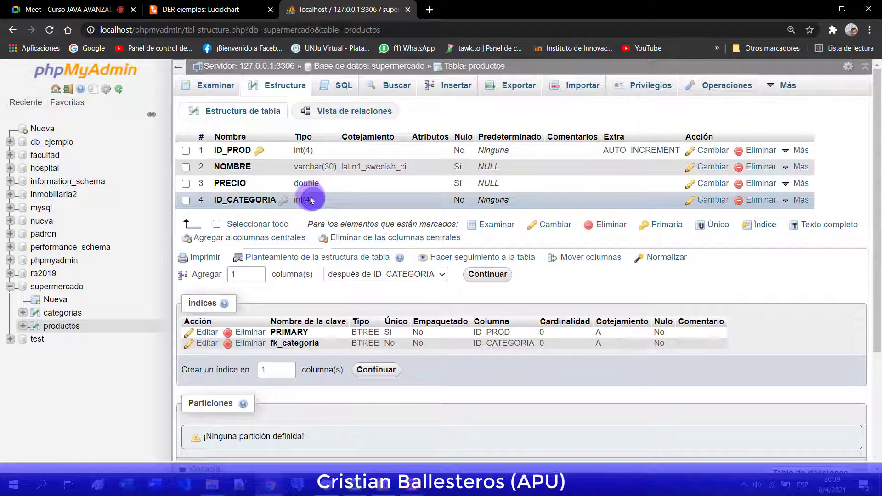
Open the structure of the categorias table and inspect its ID_CAT primary key column
left_click(63, 314)
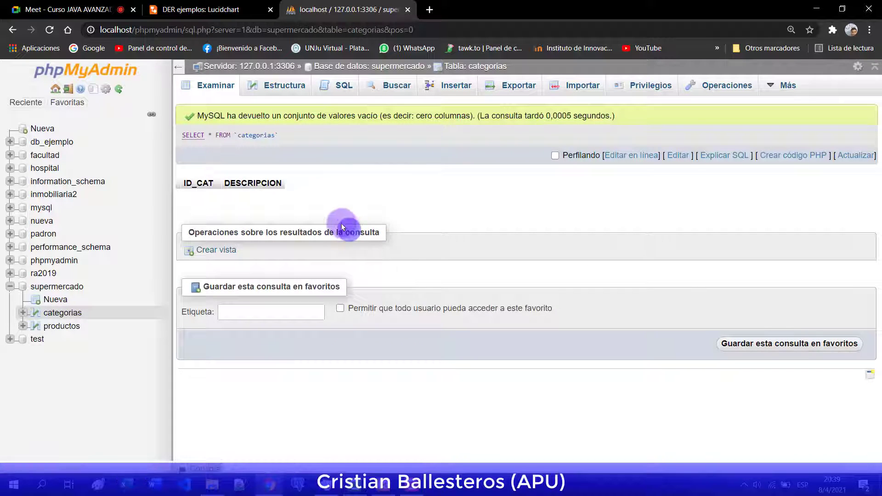
left_click(275, 88)
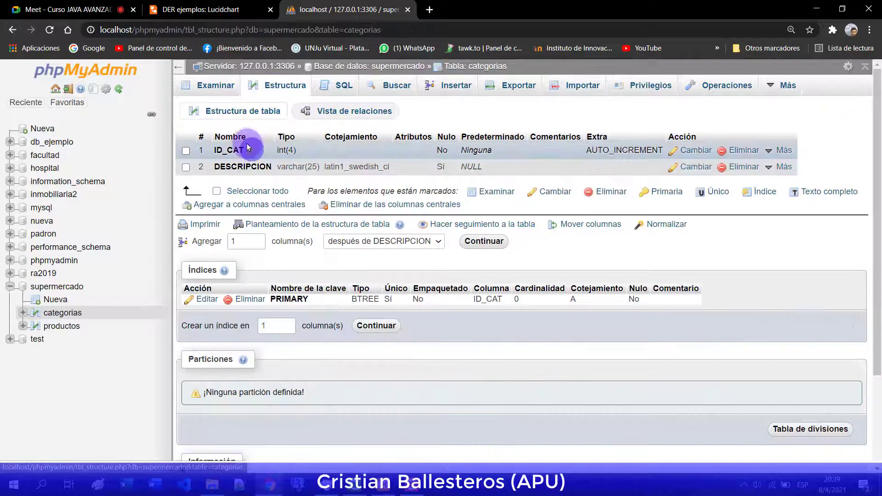
scroll(247, 144, "up", 5)
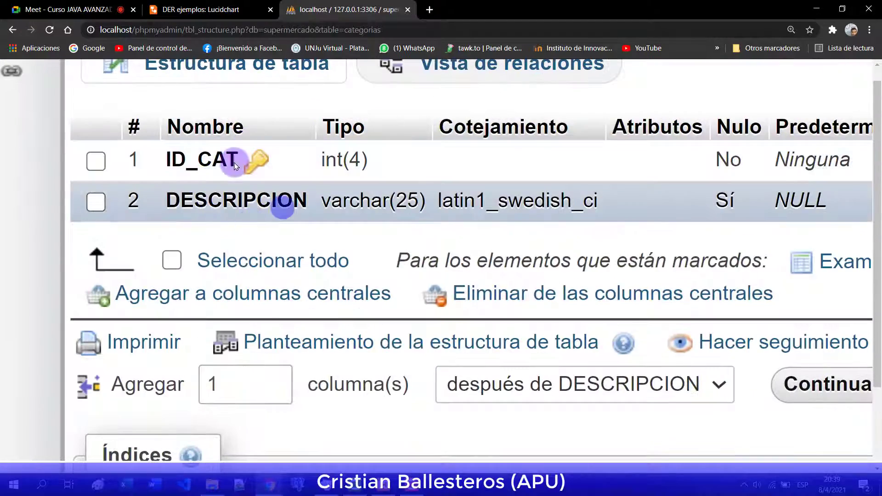
Open the structure of the productos table and inspect the key marker beside its ID_CATEGORIA column
scroll(234, 163, "down", 5)
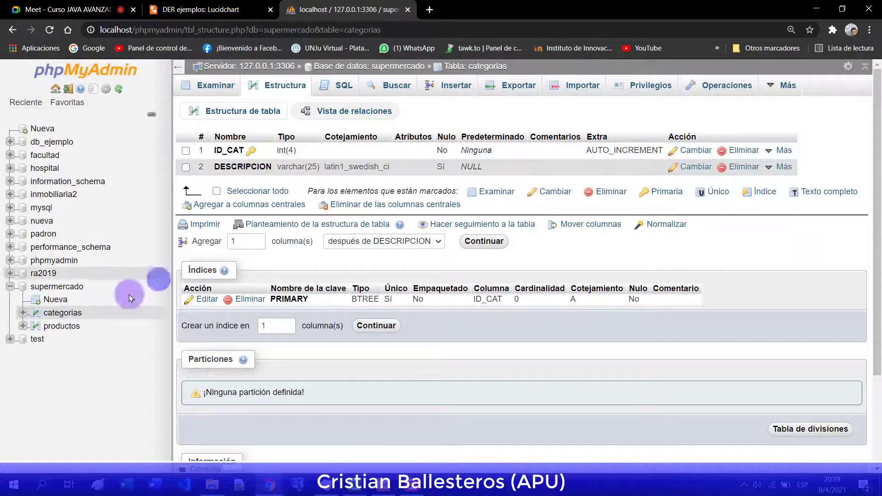
left_click(68, 325)
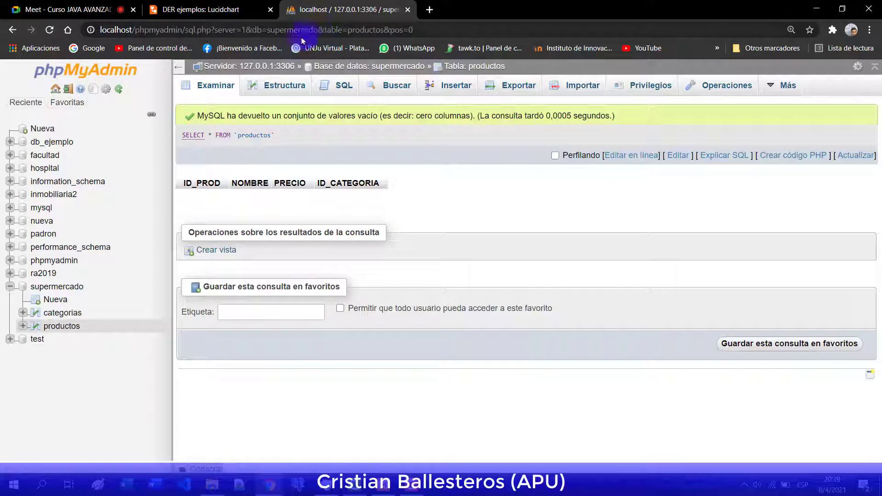
left_click(277, 88)
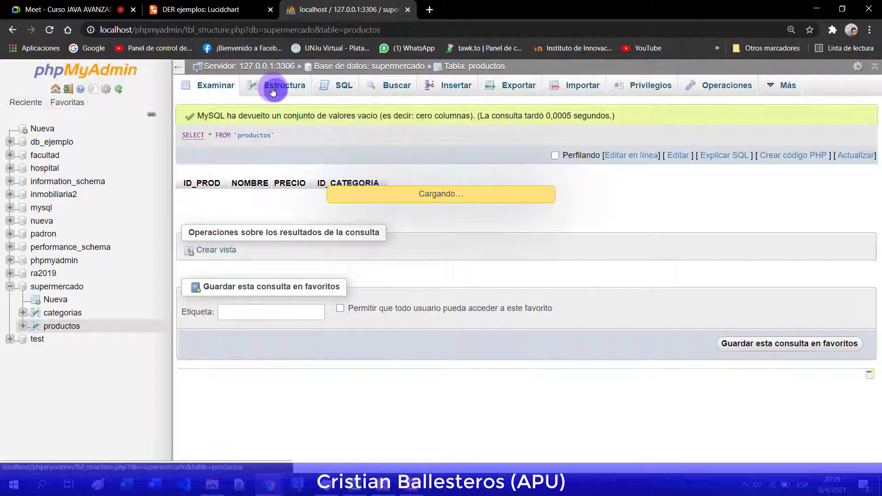
key("ctrl+plus")
key("ctrl+plus")
key("ctrl+plus")
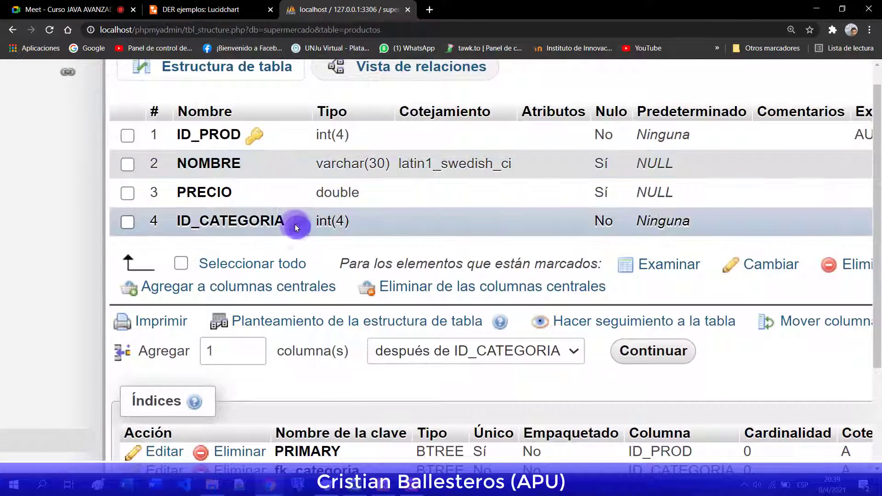
Switch to the Lucidchart diagram to examine the PRODUCTOS–CATEGORIAS relation, and compare it with the ID_CATEGORIA index in phpMyAdmin's productos structure
left_click(186, 8)
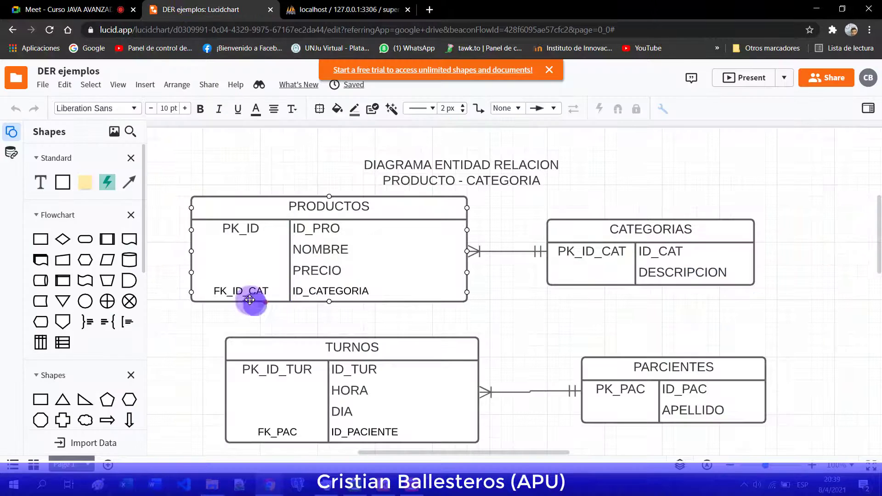
left_click(572, 250)
left_click(453, 230)
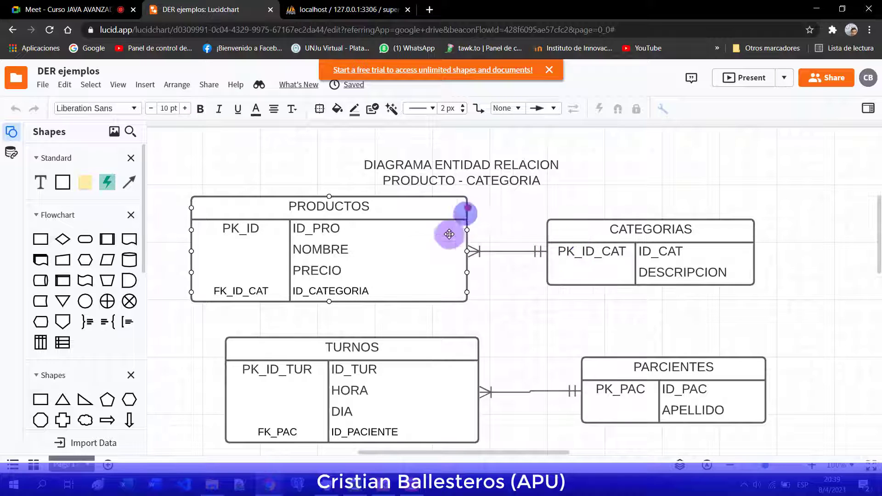
left_click(349, 9)
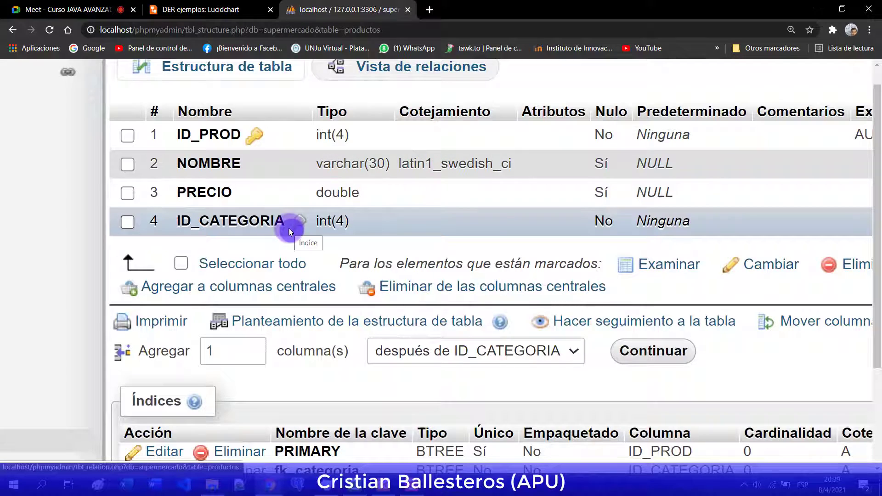
left_click_drag(288, 227, 287, 305)
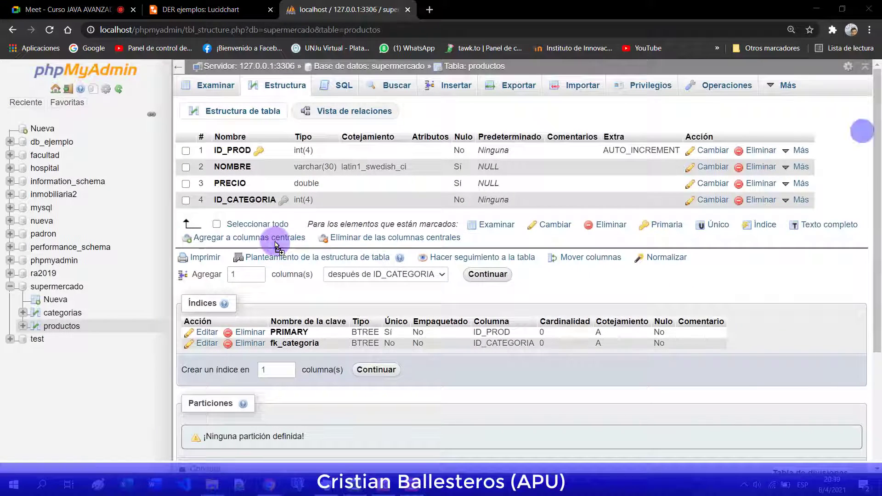
left_click_drag(278, 247, 192, 266)
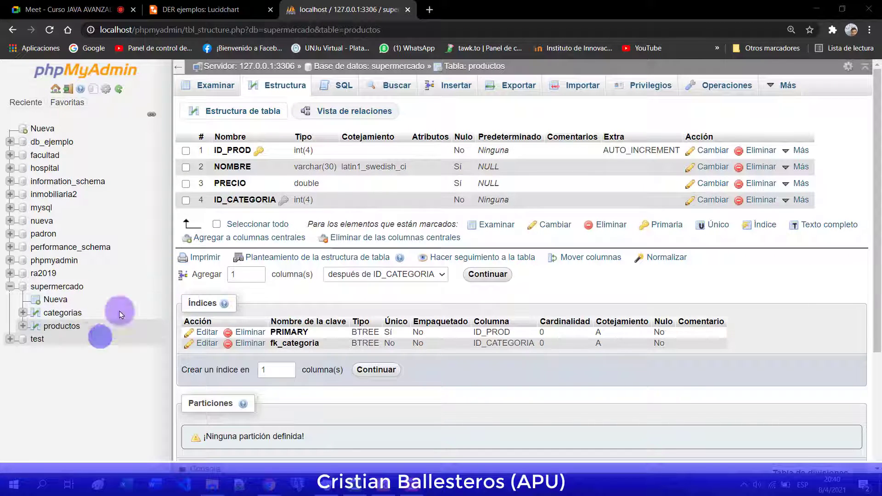
Open the categorias table and compare its column structure with its browsed data
left_click(57, 315)
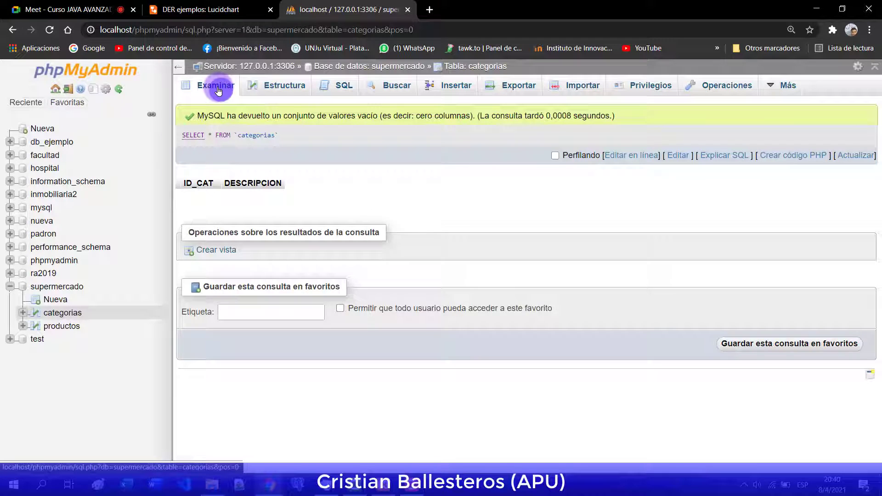
left_click(276, 96)
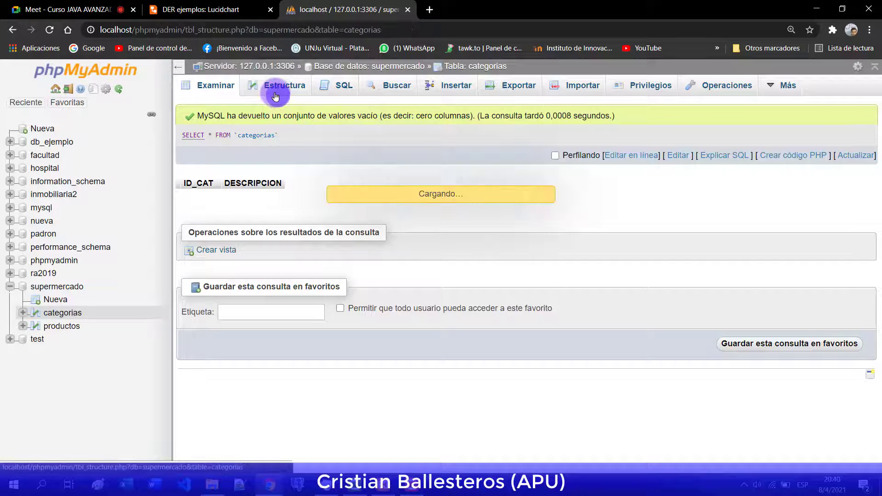
left_click(211, 86)
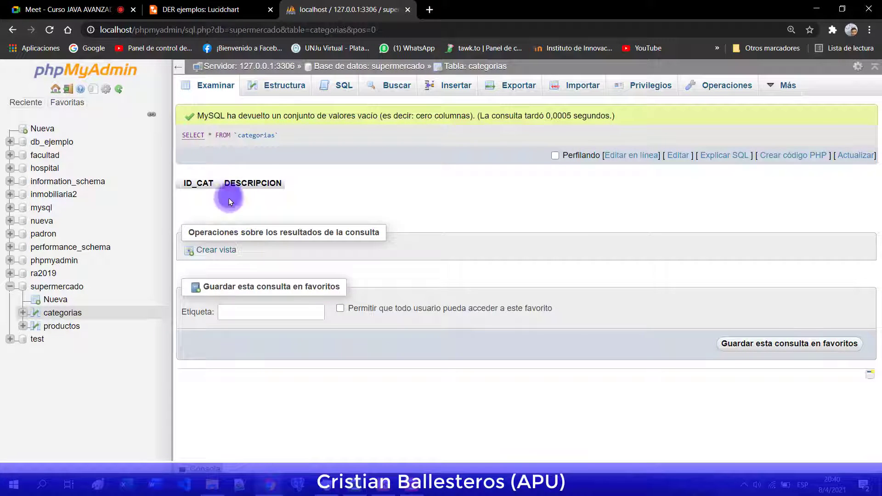
left_click(288, 82)
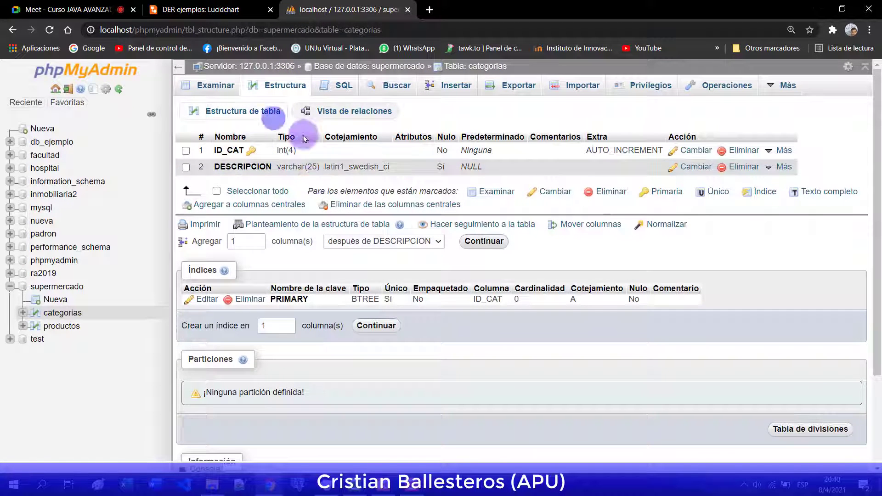
left_click(202, 85)
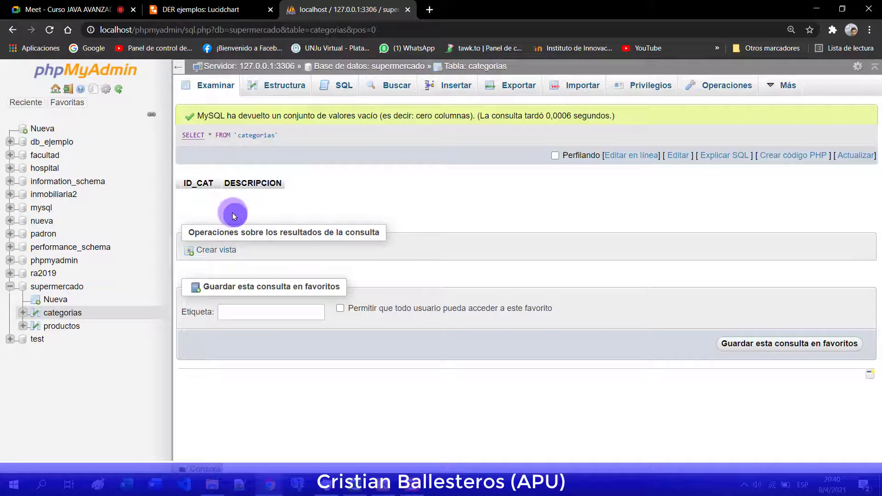
scroll(233, 213, "up", 5)
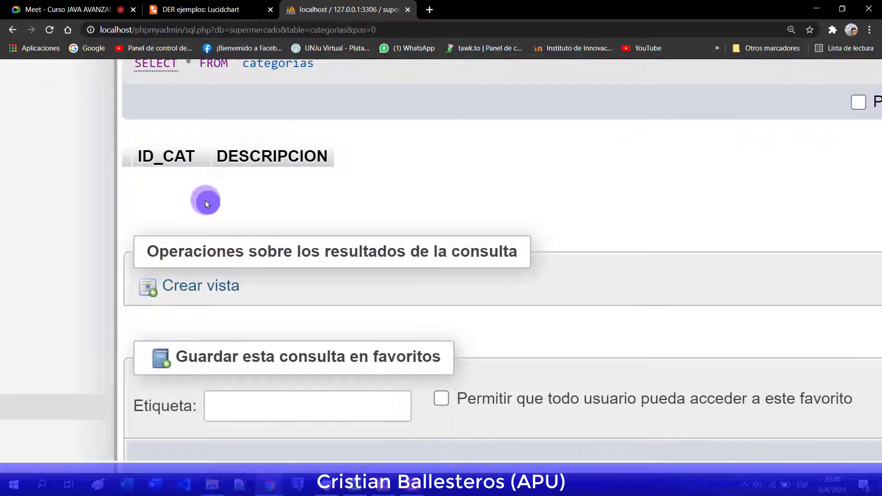
scroll(205, 200, "down", 5)
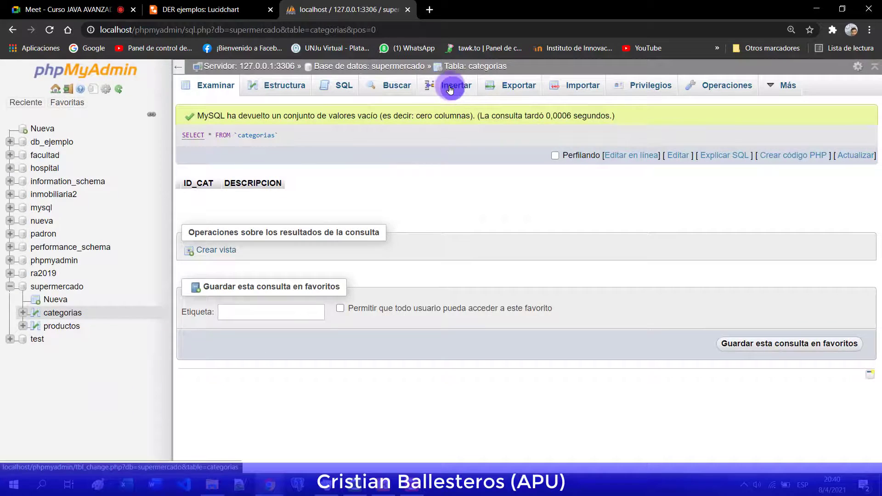
Insert a row into categorias with DESCRIPCION set to LATEOS, leaving ID_CAT empty
scroll(463, 91, "up", 5)
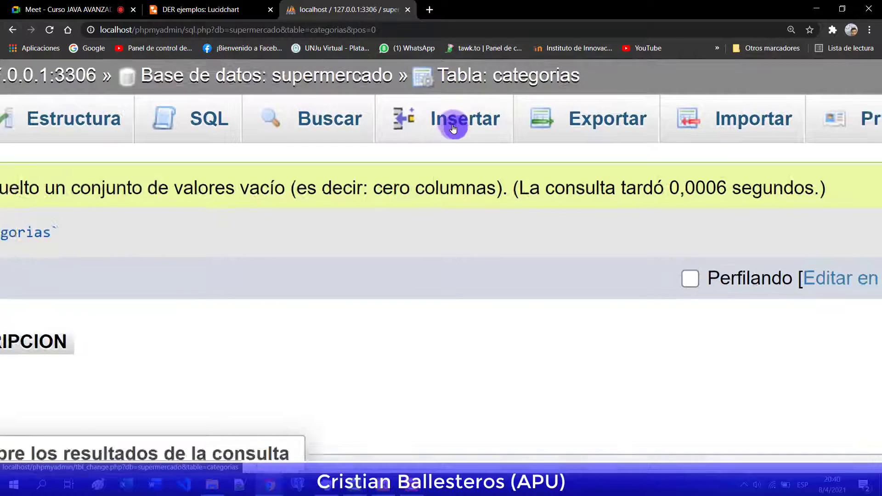
scroll(453, 129, "down", 5)
left_click(445, 97)
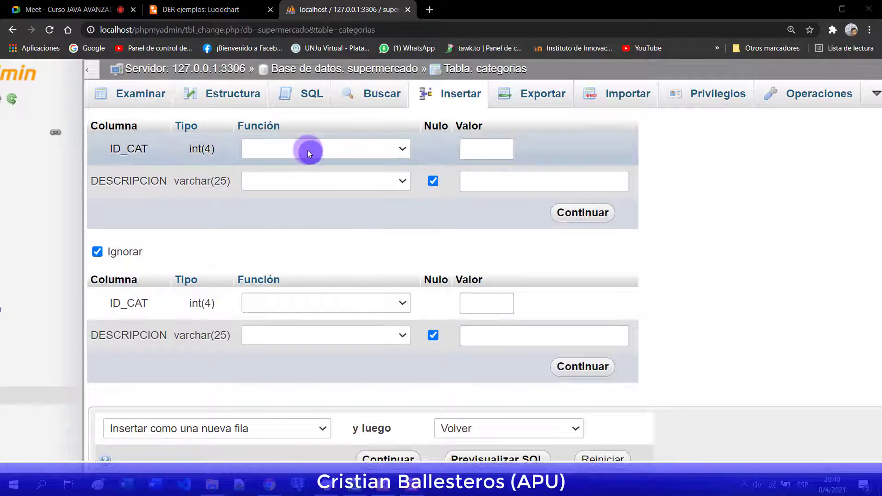
left_click(274, 152)
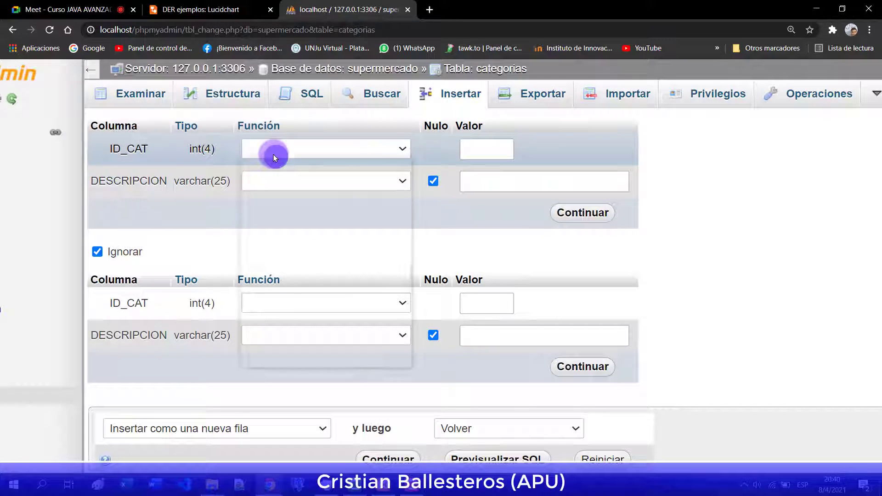
left_click(142, 150)
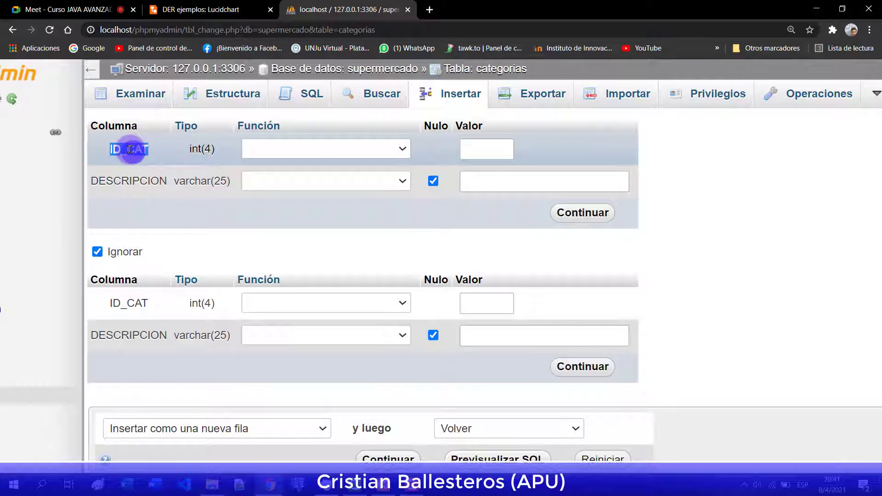
left_click(485, 146)
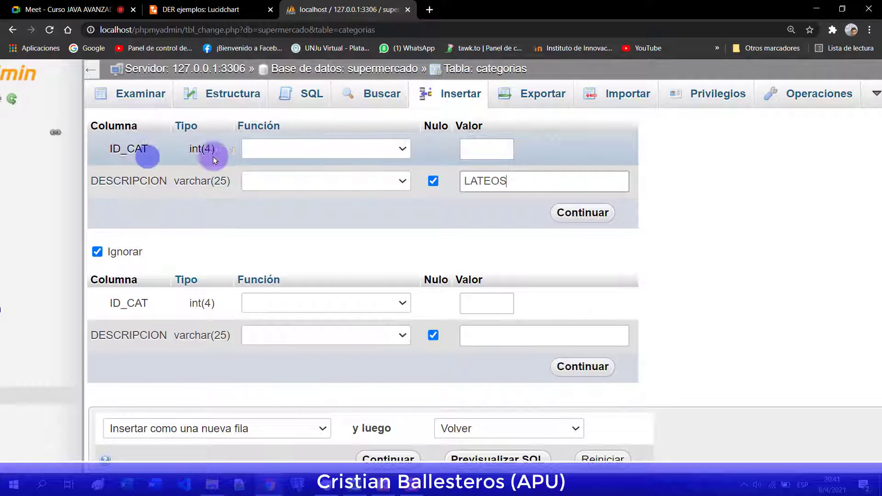
left_click(478, 150)
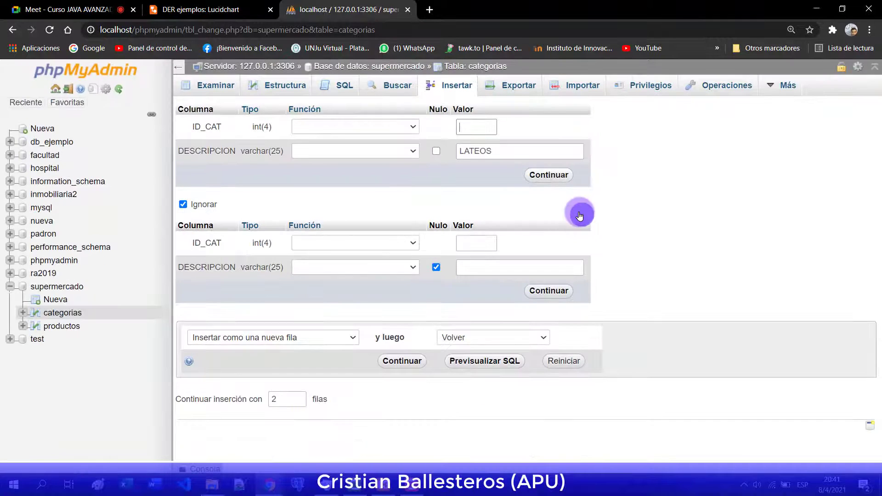
left_click(588, 217)
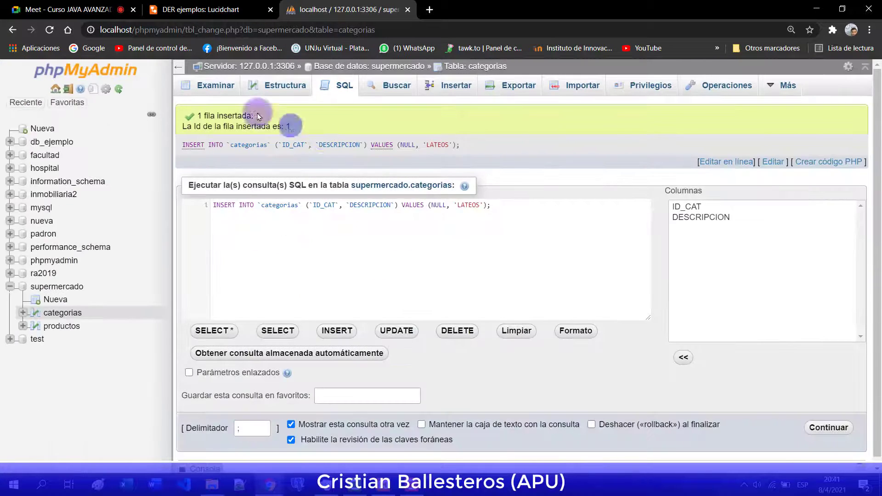
Browse the categorias table's data and check the newly inserted row
left_click(208, 85)
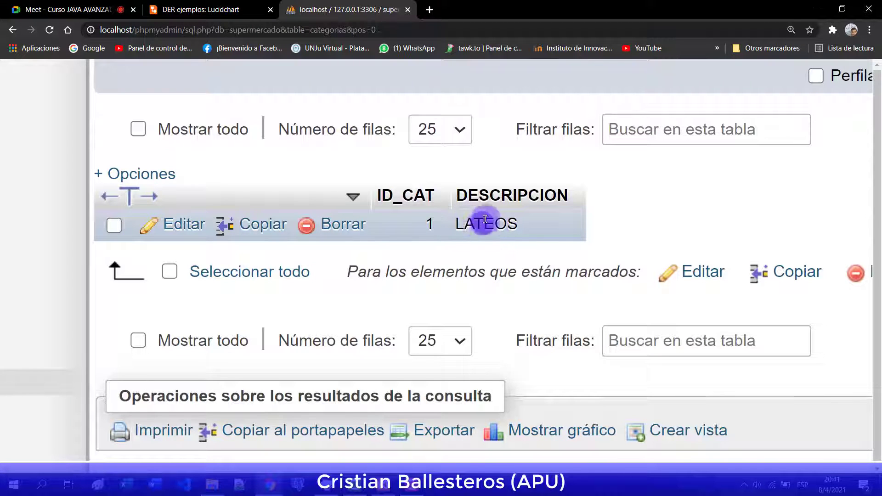
key("ctrl+minus")
key("ctrl+minus")
key("ctrl+minus")
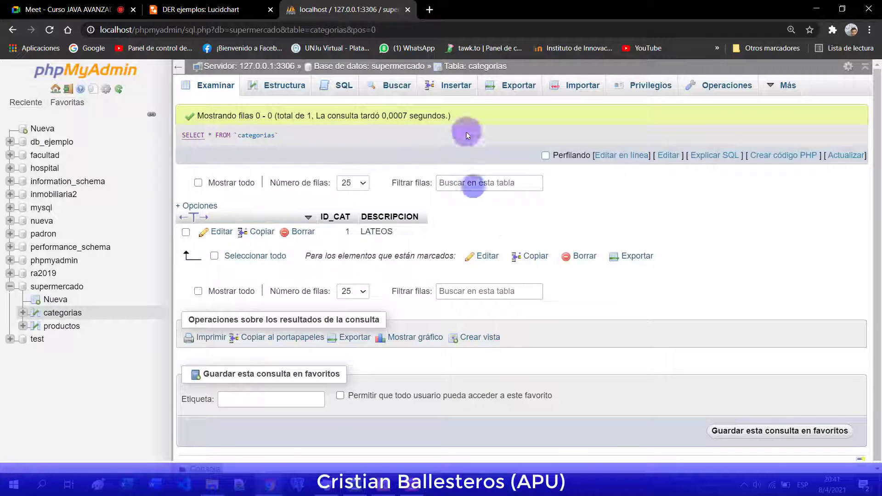
Insert another row into categorias with DESCRIPCION set to CARNES, leaving ID_CAT empty
left_click(454, 98)
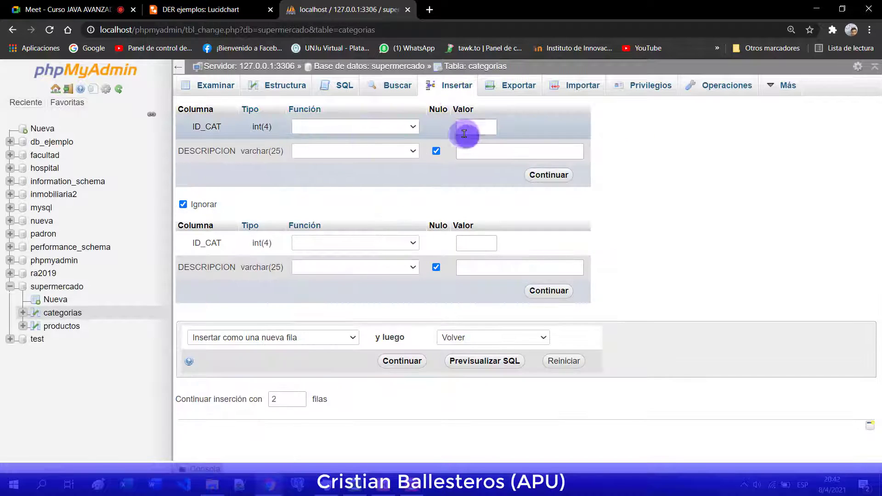
key("ctrl+plus")
key("ctrl+plus")
key("ctrl+plus")
key("ctrl+plus")
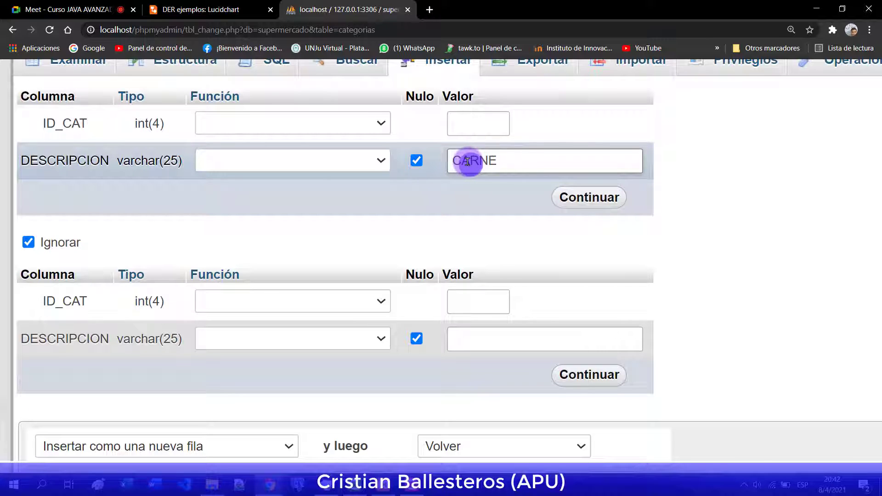
left_click_drag(512, 161, 448, 159)
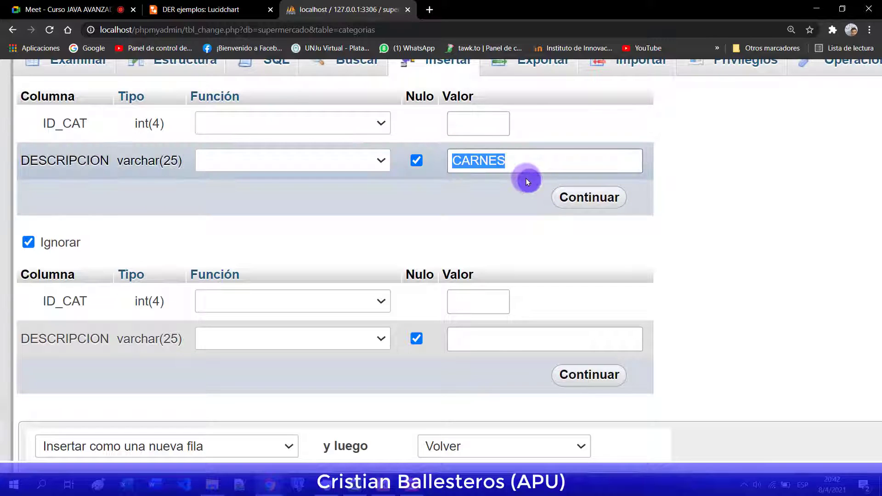
left_click(576, 193)
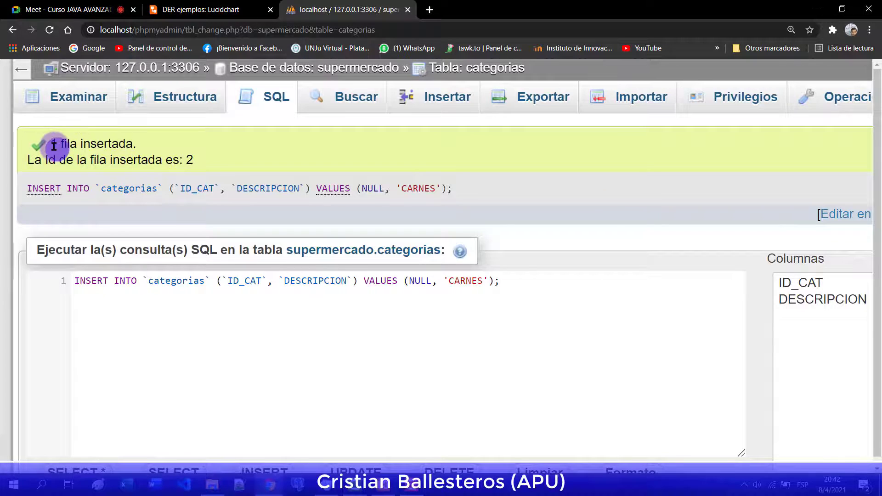
Browse the categorias table again and examine the ID_CAT values and descriptions of its rows
scroll(54, 146, "up", 3)
scroll(54, 146, "down", 3)
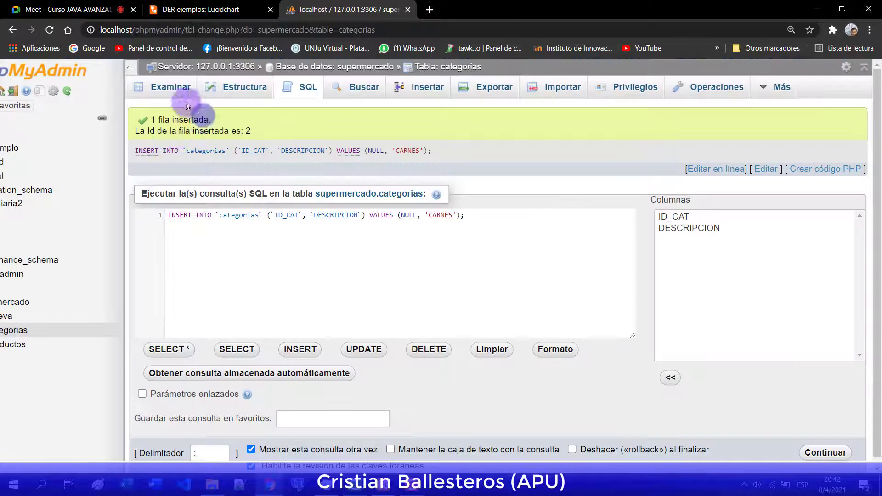
left_click(169, 90)
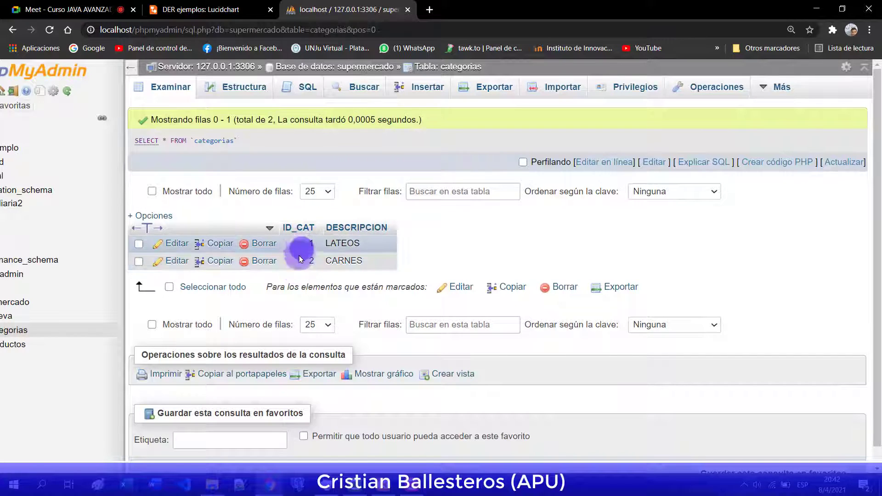
scroll(296, 247, "up", 4)
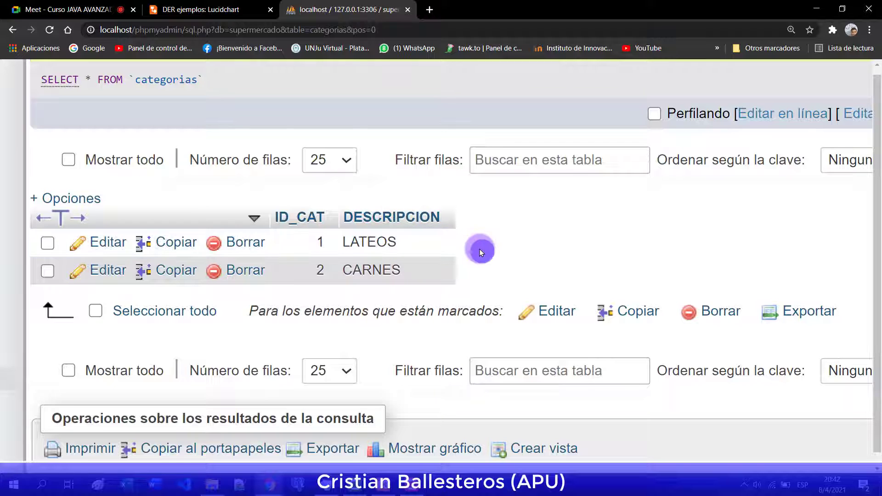
Edit the first categorias row, correct its DESCRIPCION to LACTEOS, and save the change
key("ctrl+minus")
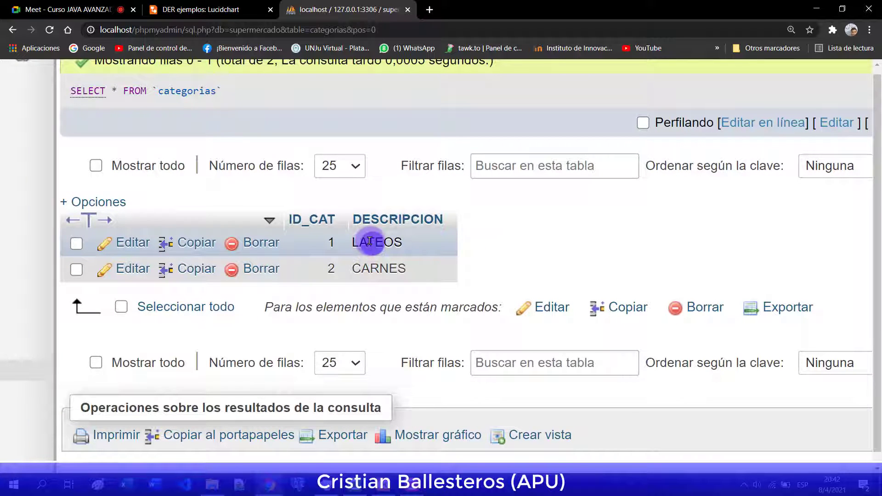
left_click(126, 243)
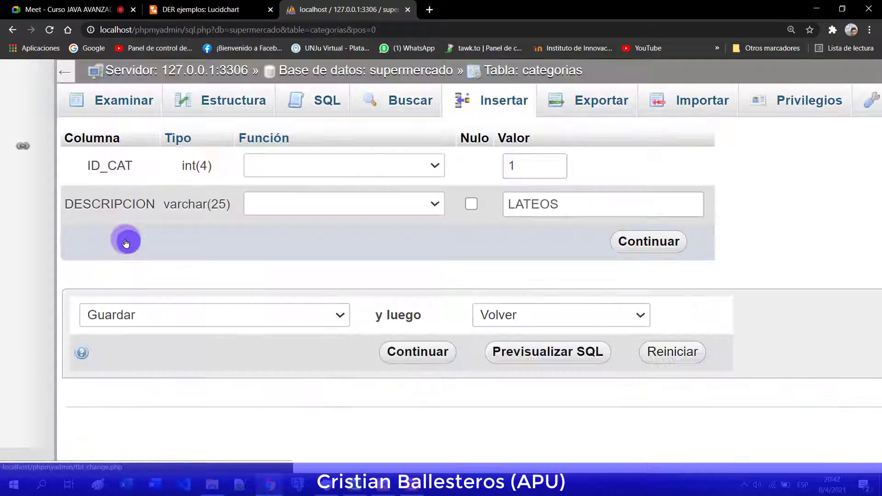
left_click(525, 202)
type("C")
left_click(643, 244)
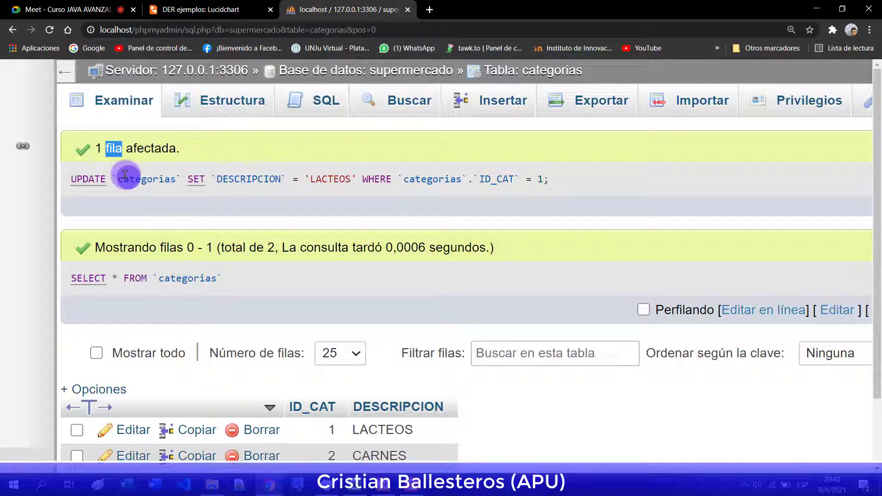
Check the update query on categorias, view the table's column structure, and browse its rows again
scroll(83, 181, "up", 5, "ctrl")
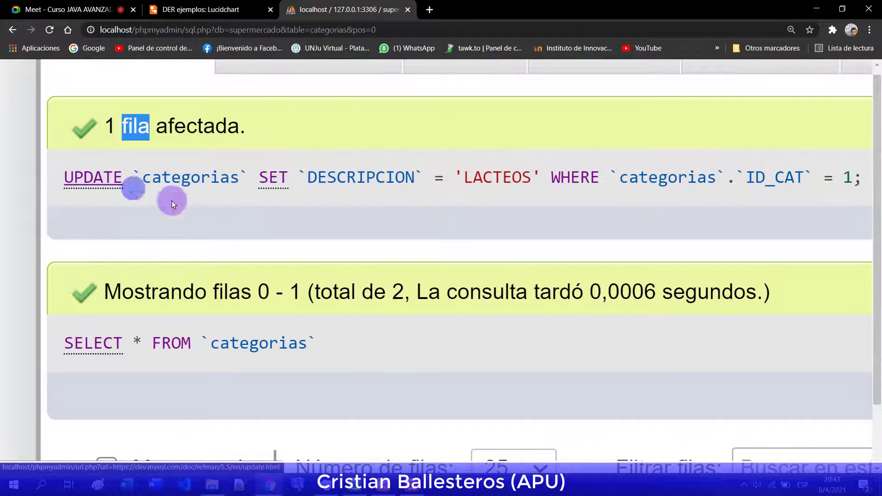
scroll(189, 205, "down", 5, "ctrl")
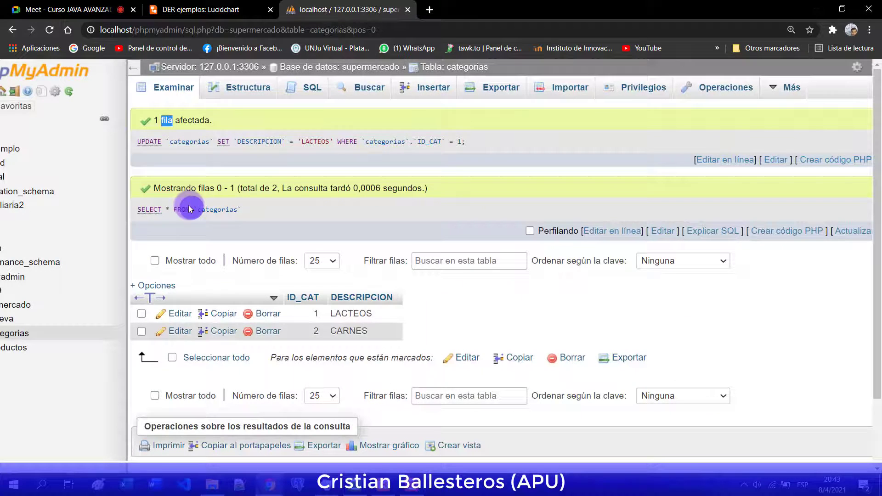
left_click(226, 93)
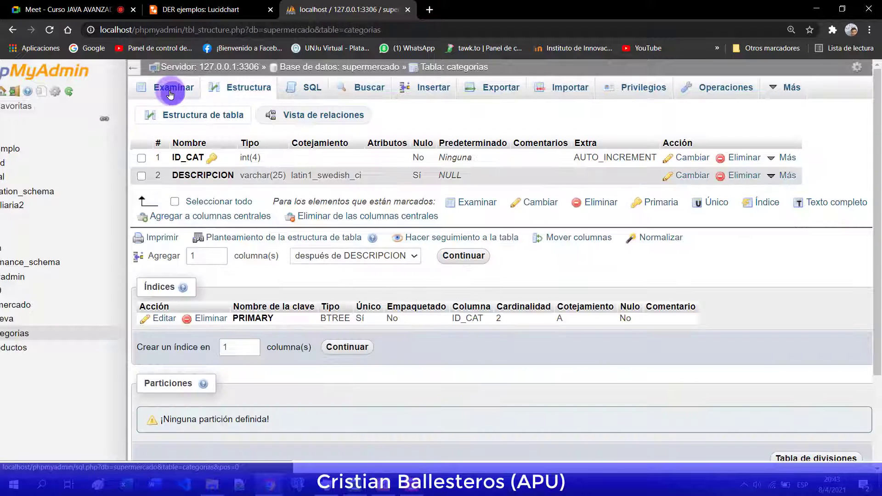
left_click(171, 94)
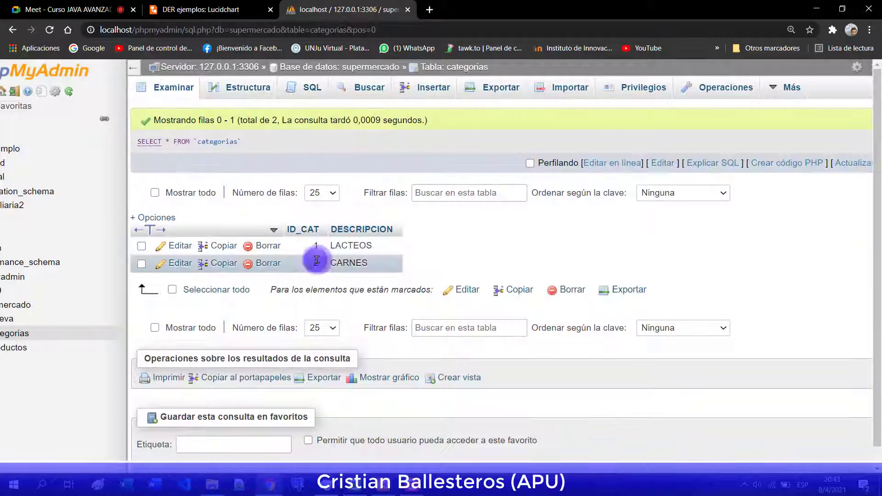
scroll(323, 264, "up", 1)
scroll(317, 257, "down", 2)
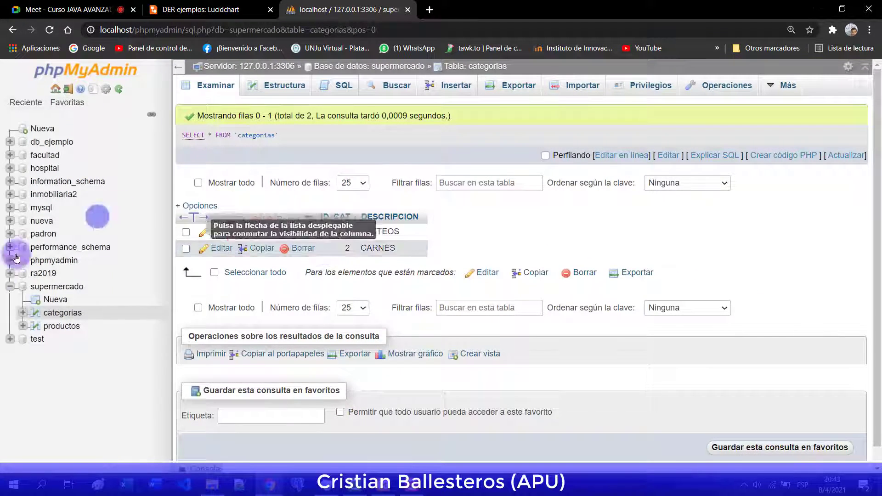
Open the productos table and examine its data and column structure, including the ID_CATEGORIA key
left_click(56, 327)
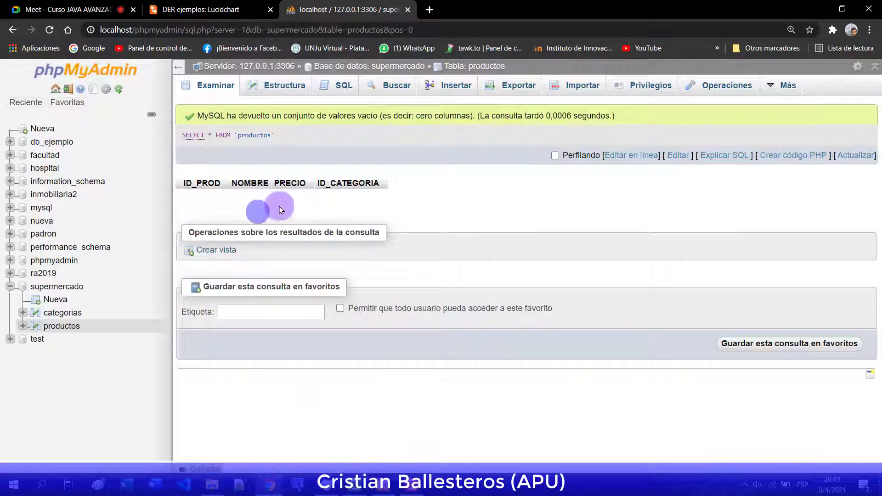
left_click(283, 94)
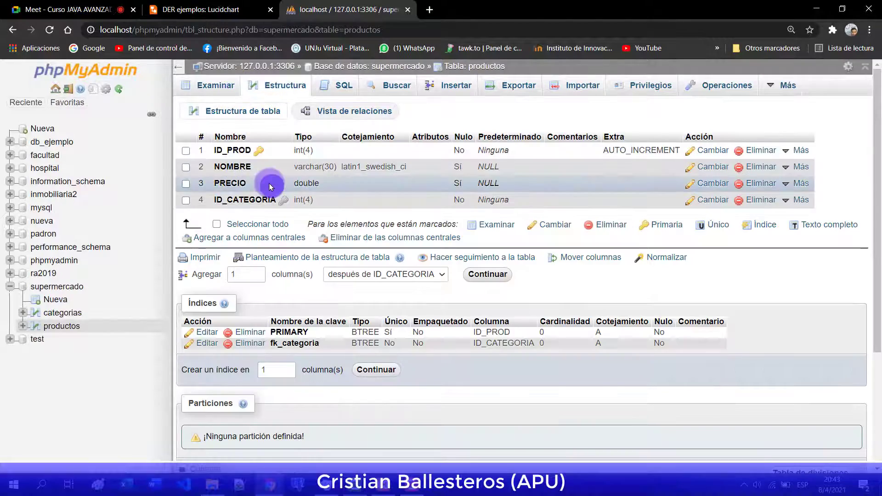
scroll(269, 183, "up", 3)
scroll(294, 216, "down", 3)
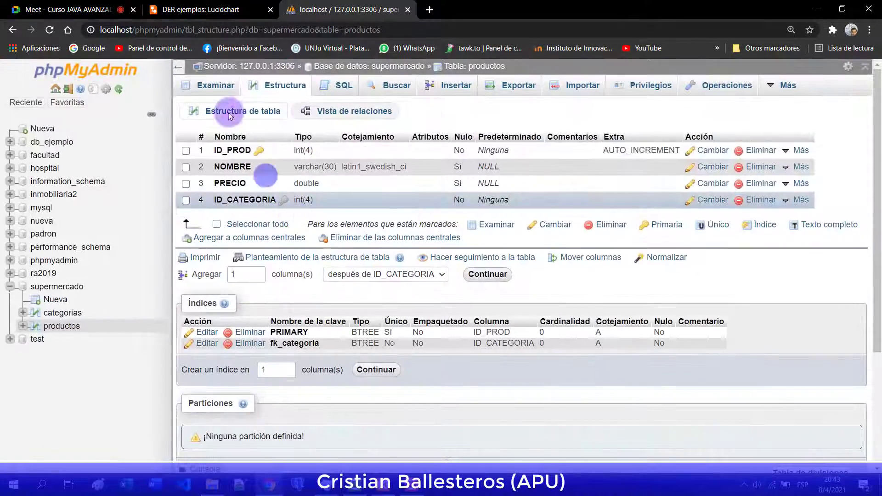
left_click(210, 91)
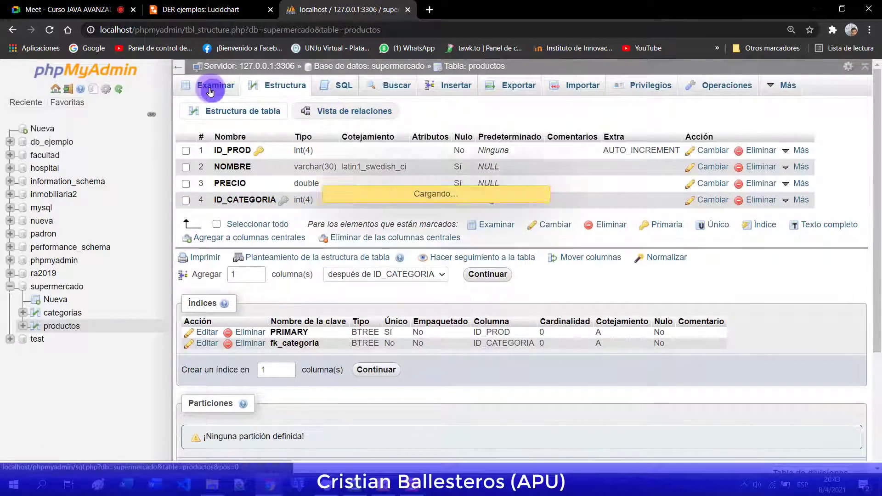
Insert a row into productos with NOMBRE yogurt, PRECIO 100 and ID_CATEGORIA 1 - LACTEOS, leaving ID_PROD empty
left_click(454, 88)
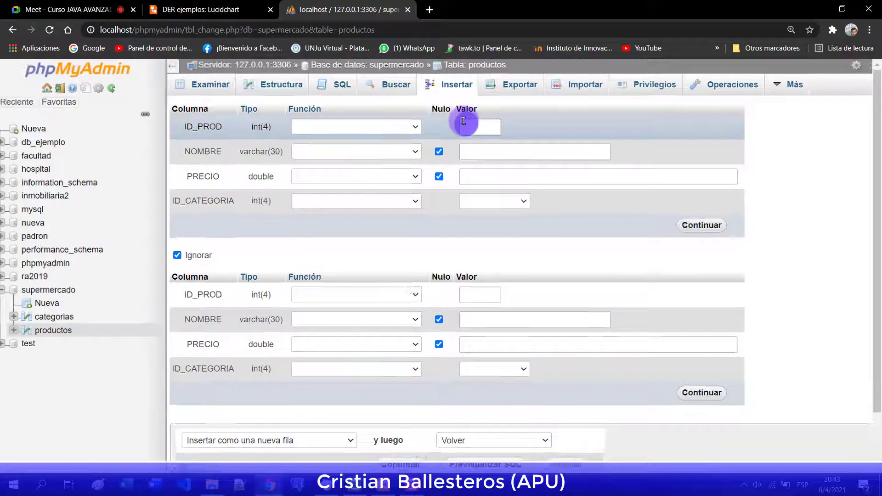
scroll(464, 121, "up", 3)
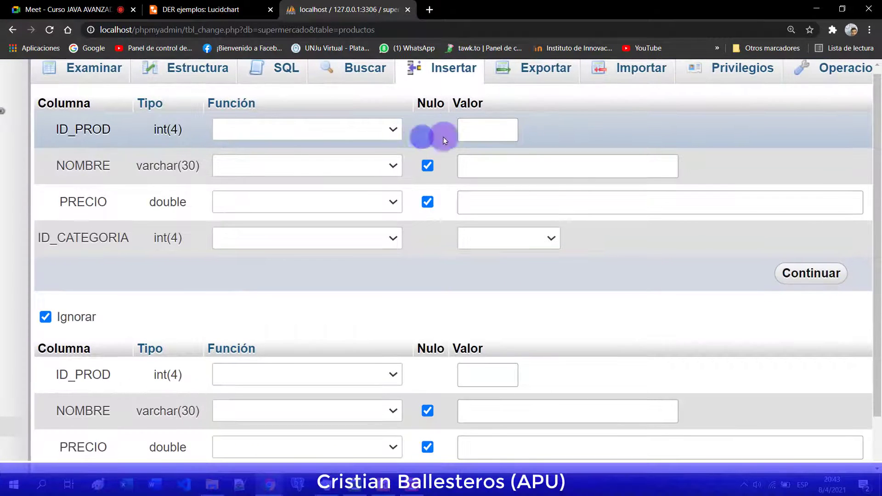
left_click(482, 164)
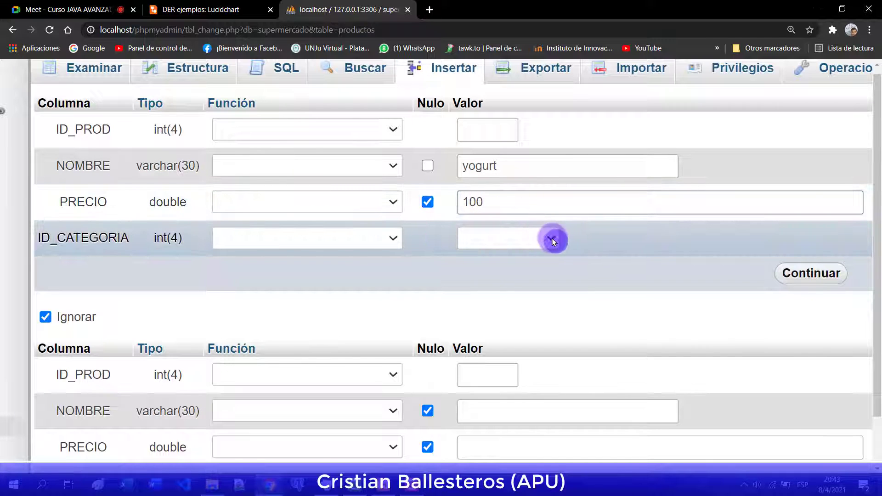
left_click(553, 240)
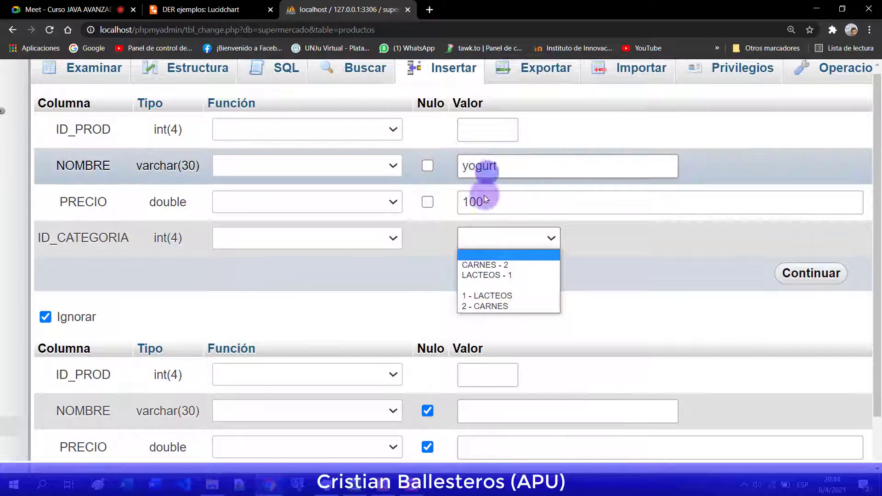
left_click(478, 295)
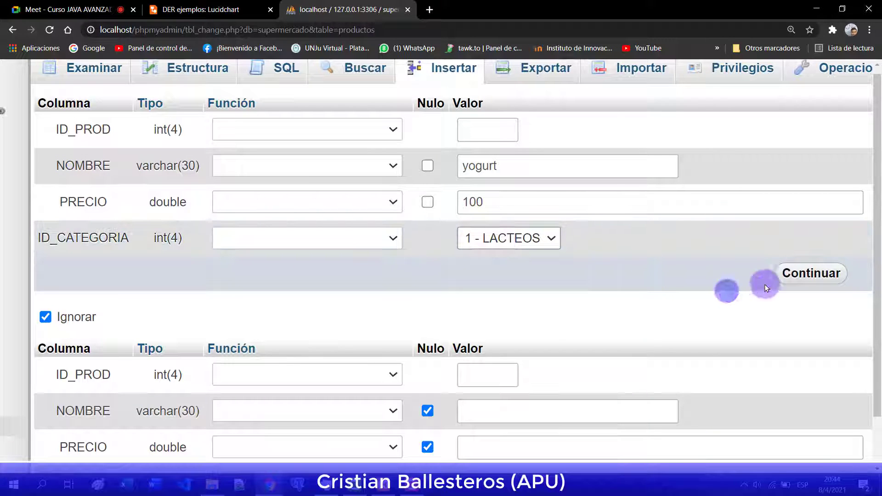
left_click(806, 279)
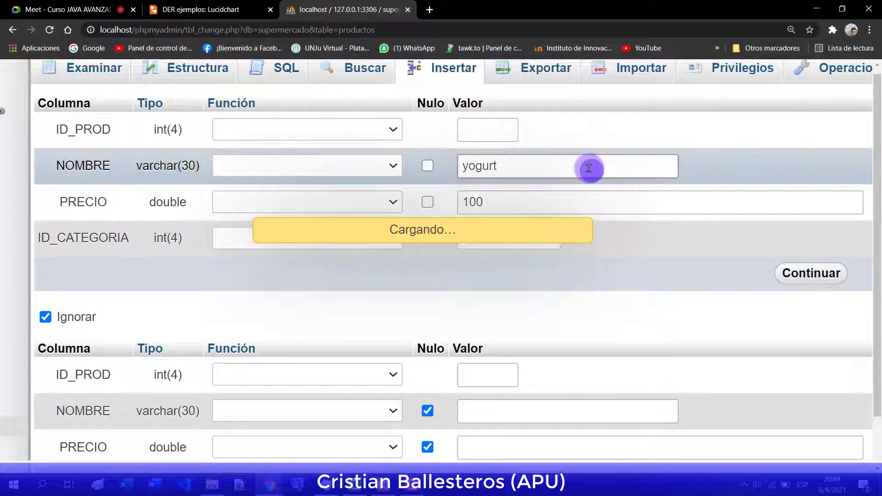
Browse the productos table and examine the yogurt row's values, especially its ID_CATEGORIA
key("ctrl+minus")
key("ctrl+minus")
key("ctrl+minus")
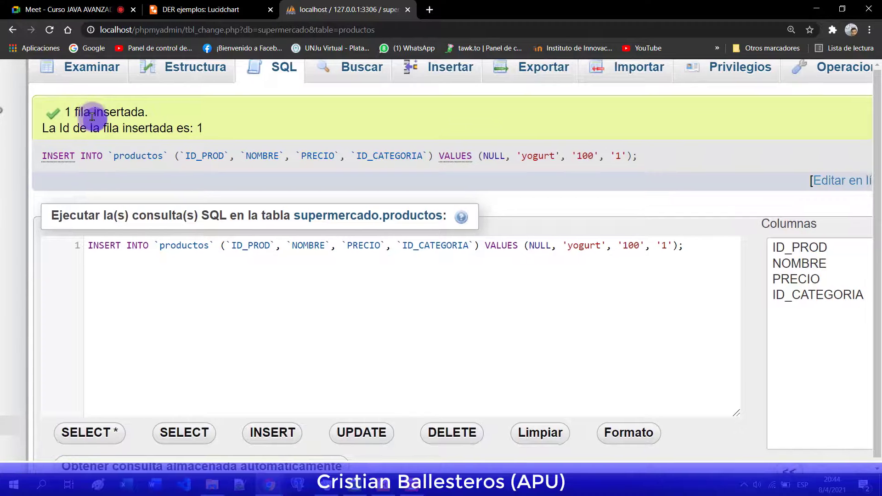
left_click(133, 84)
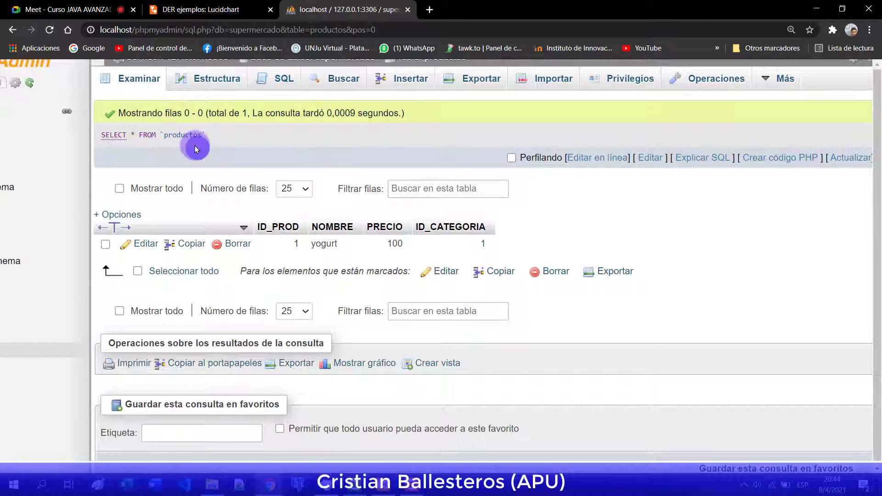
key("ctrl+plus")
key("ctrl+plus")
key("ctrl+plus")
key("ctrl+plus")
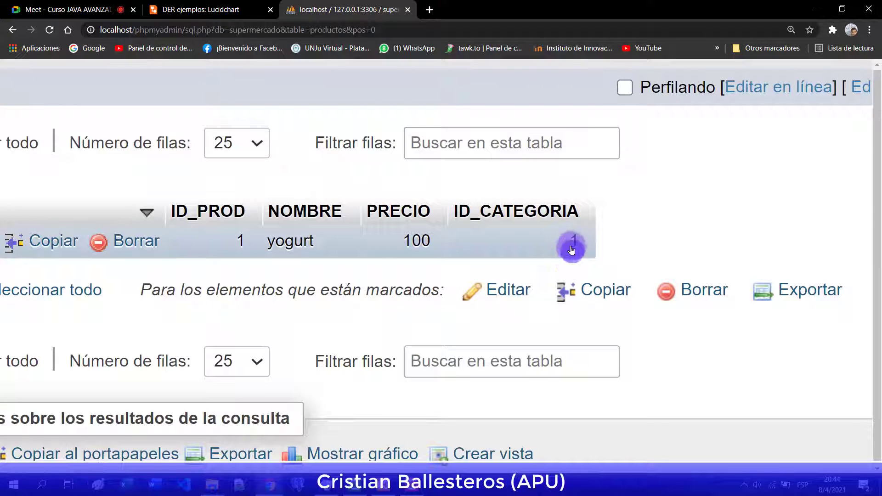
mouse_move(572, 250)
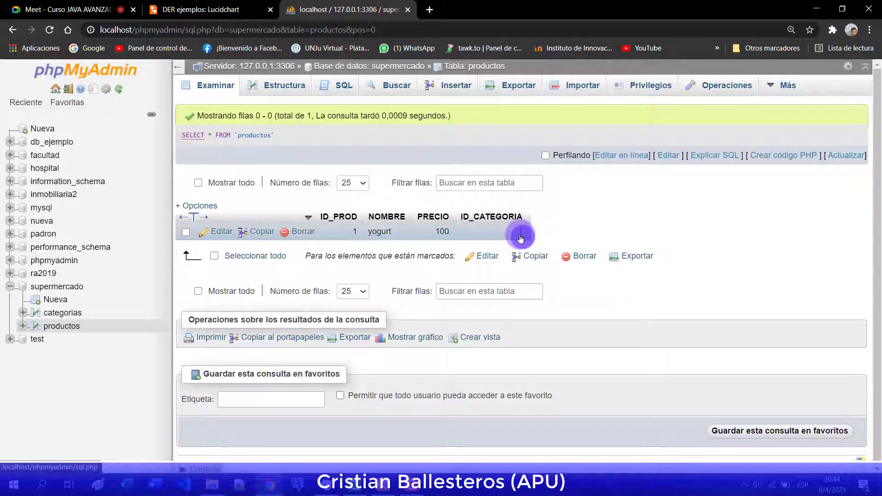
Follow the yogurt row's ID_CATEGORIA link and examine the related record in categorias
left_click(520, 237)
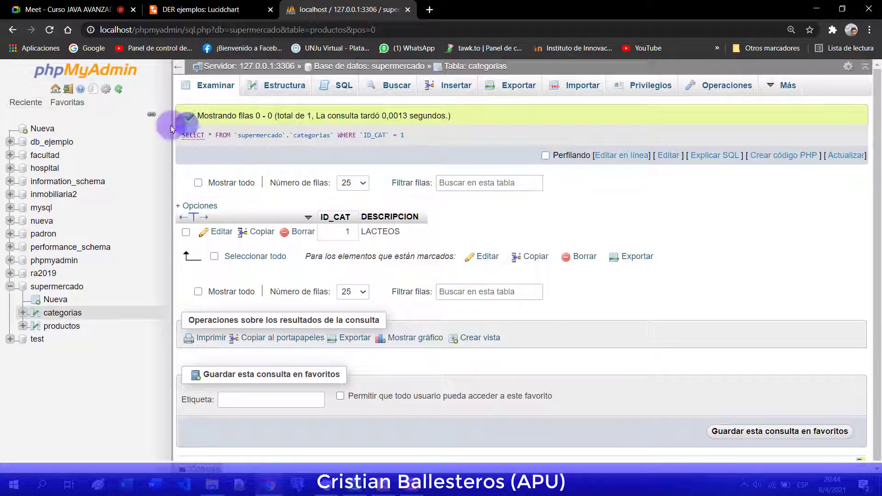
key("ctrl+plus")
key("ctrl+plus")
key("ctrl+plus")
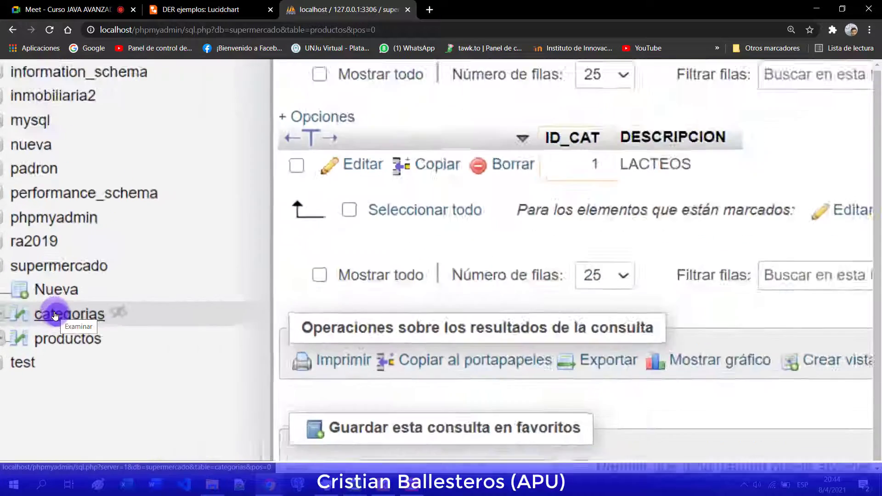
key("ctrl+0")
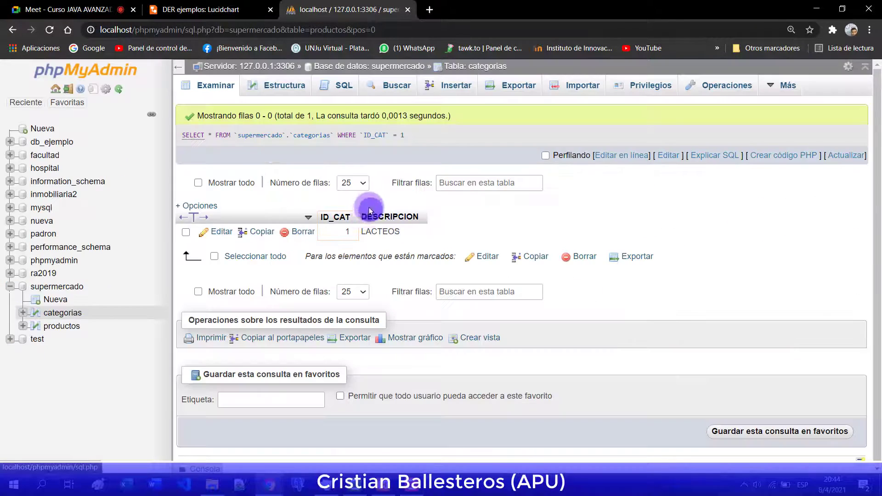
key("ctrl+plus")
key("ctrl+plus")
key("ctrl+plus")
key("ctrl+plus")
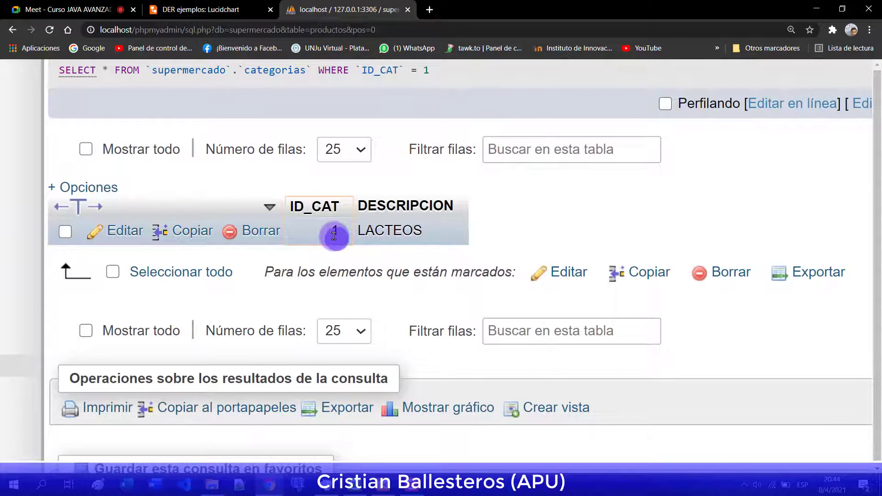
key("ctrl+0")
Insert another row into productos with NOMBRE lomo, PRECIO 700 and ID_CATEGORIA 2 - CARNES, leaving ID_PROD empty
left_click(60, 326)
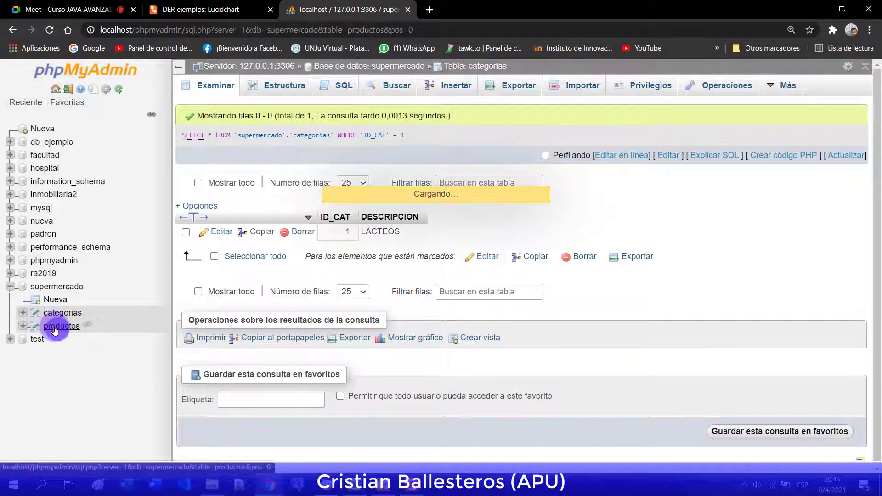
left_click(443, 95)
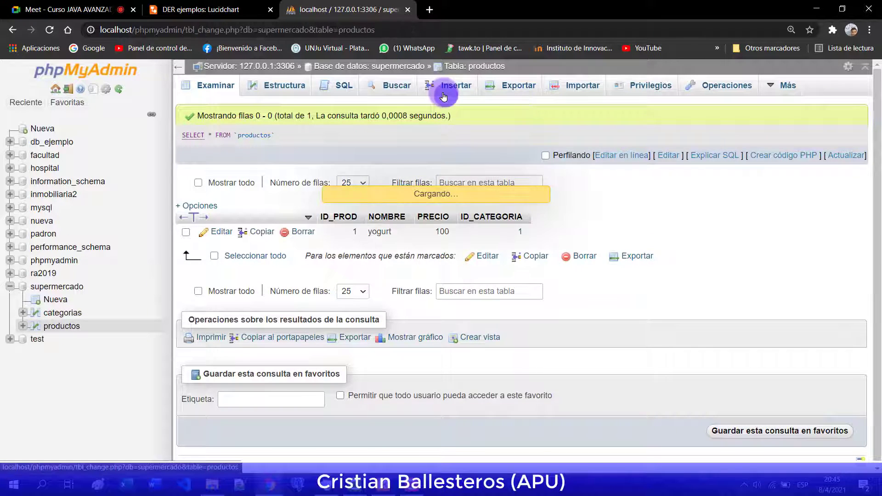
left_click(494, 151)
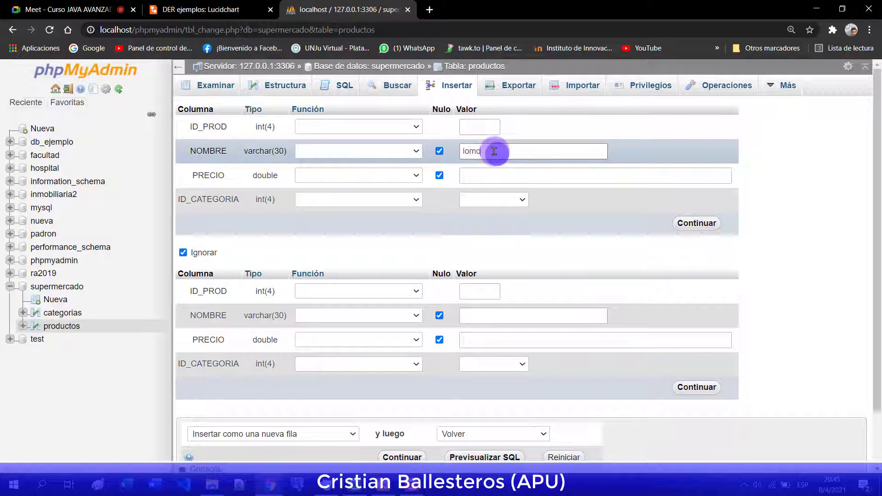
left_click(504, 171)
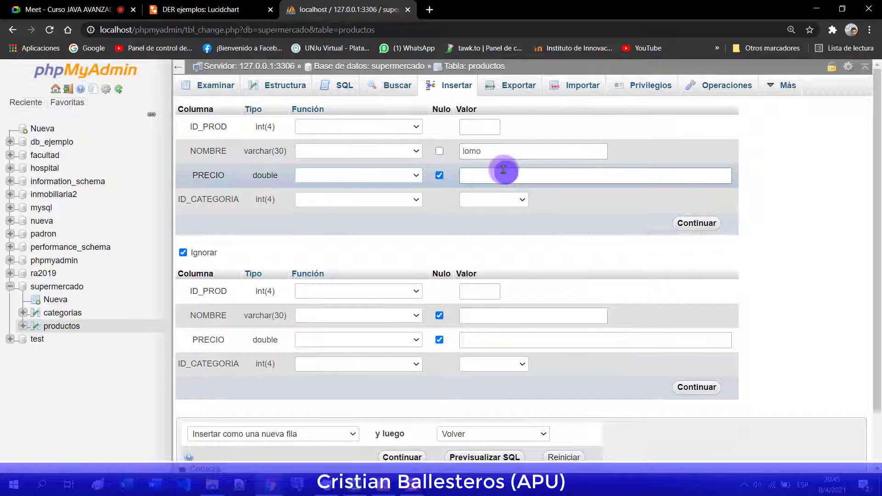
left_click(523, 201)
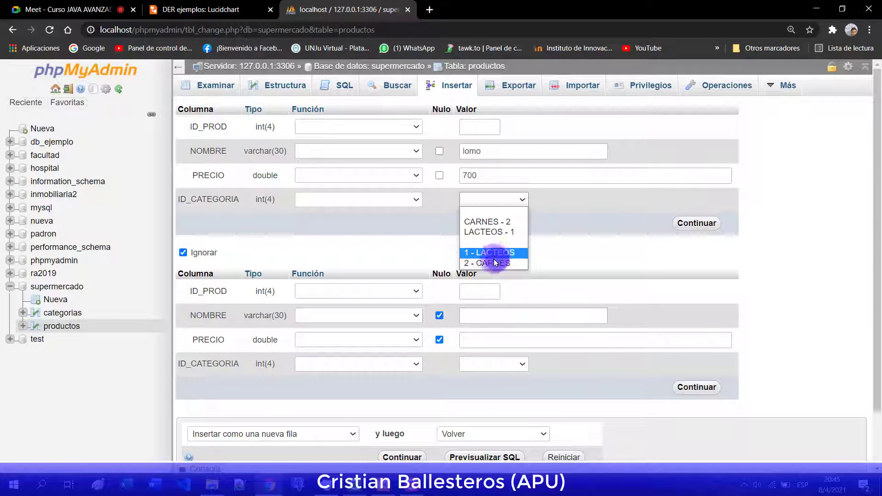
left_click(494, 263)
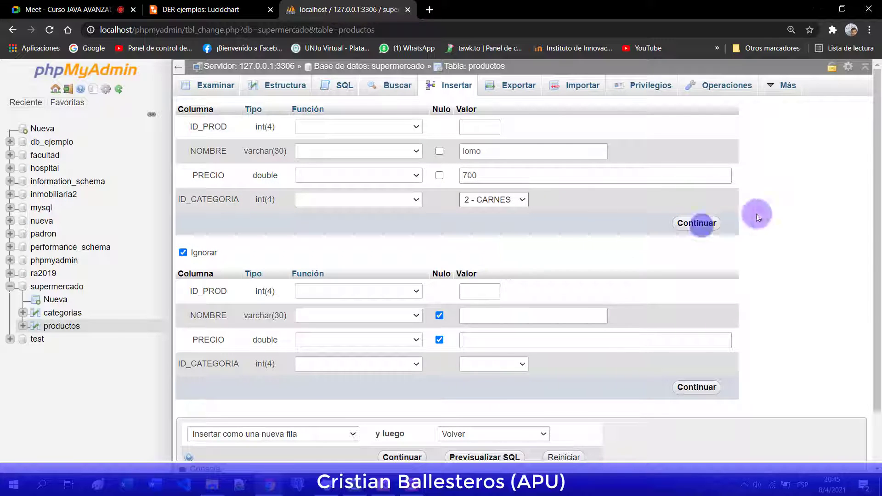
left_click(691, 226)
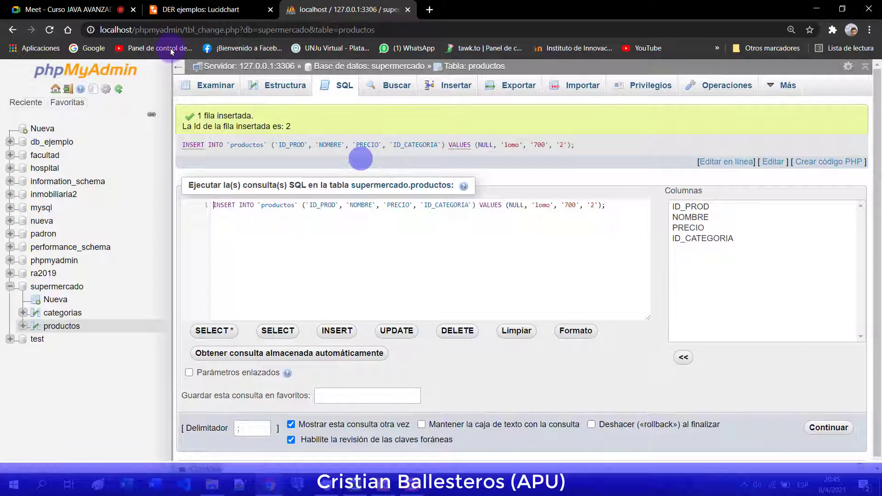
Browse the productos rows and follow the lomo row's ID_CATEGORIA link to its related categorias record
left_click(197, 89)
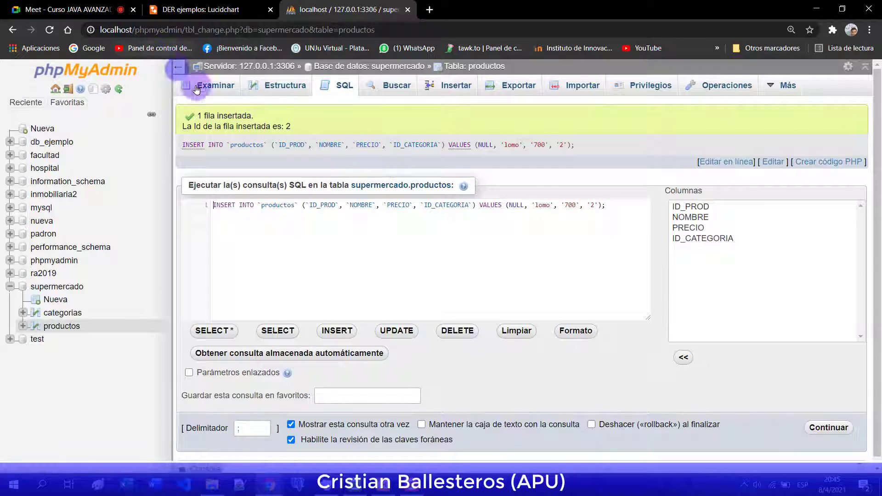
left_click(206, 88)
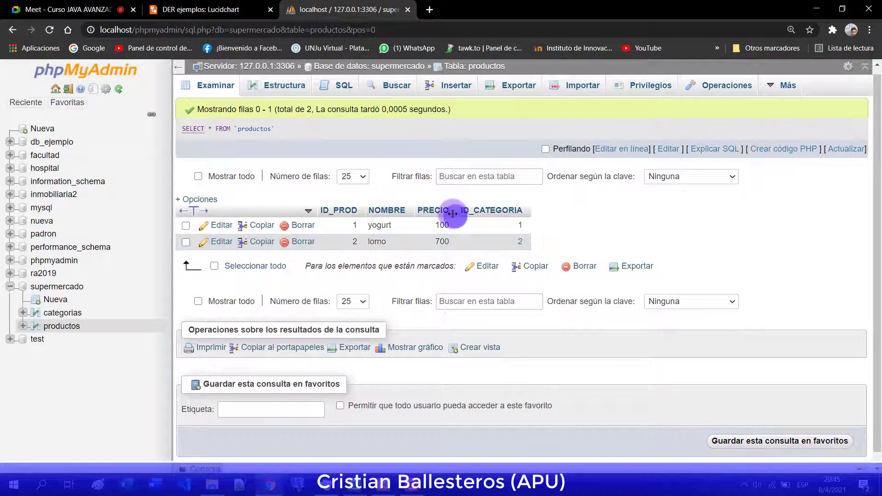
scroll(450, 215, "up", 3)
scroll(344, 266, "up", 1)
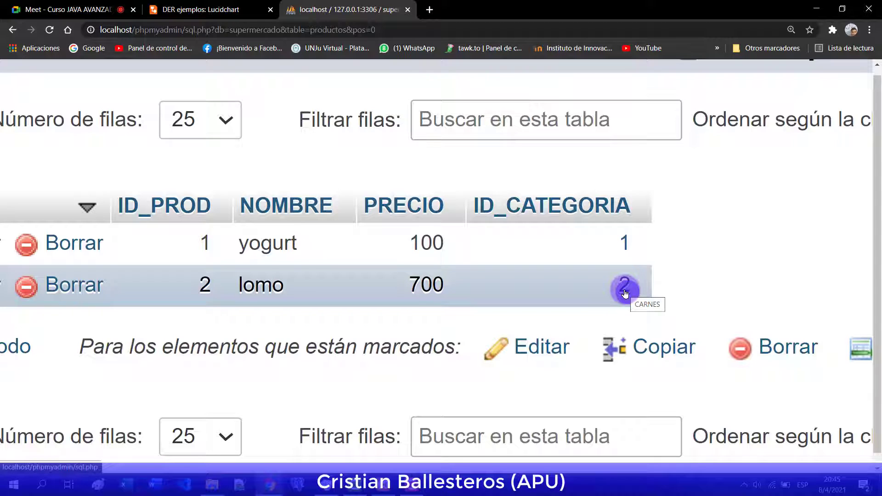
scroll(625, 293, "down", 4)
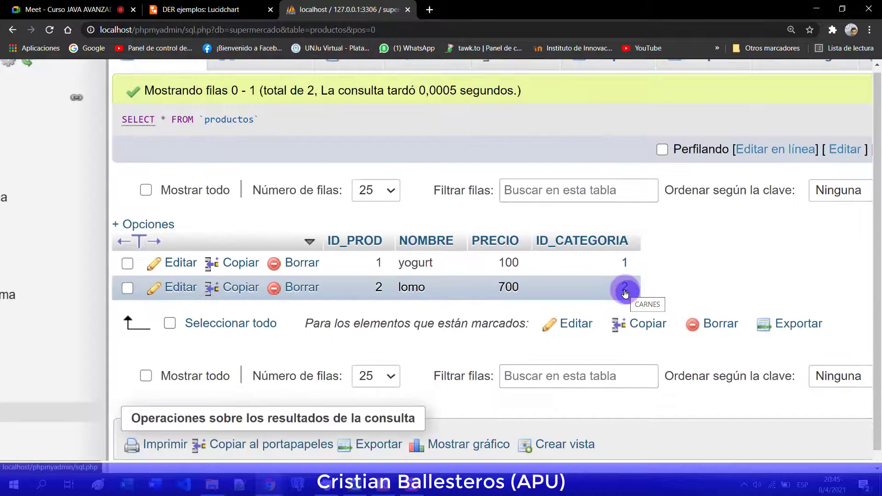
scroll(624, 294, "down", 2)
left_click(625, 293)
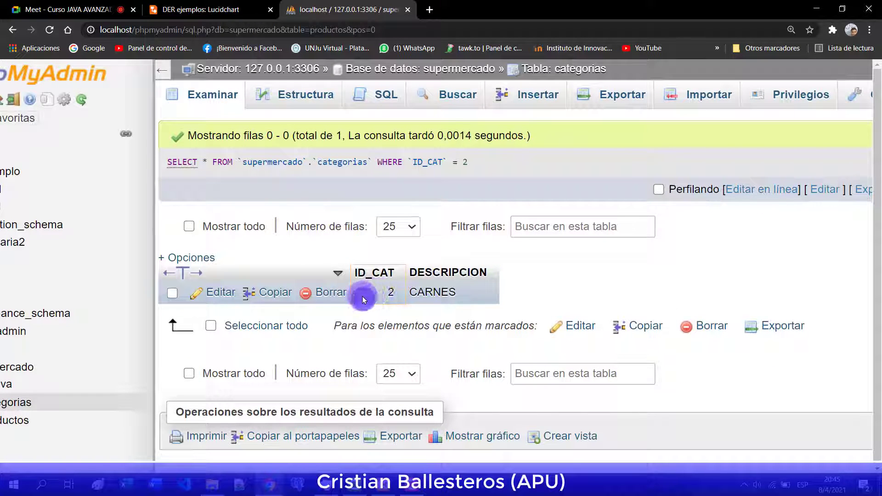
Open the structure of the productos table and examine the key markers on ID_PROD and ID_CATEGORIA
scroll(364, 298, "down", 2)
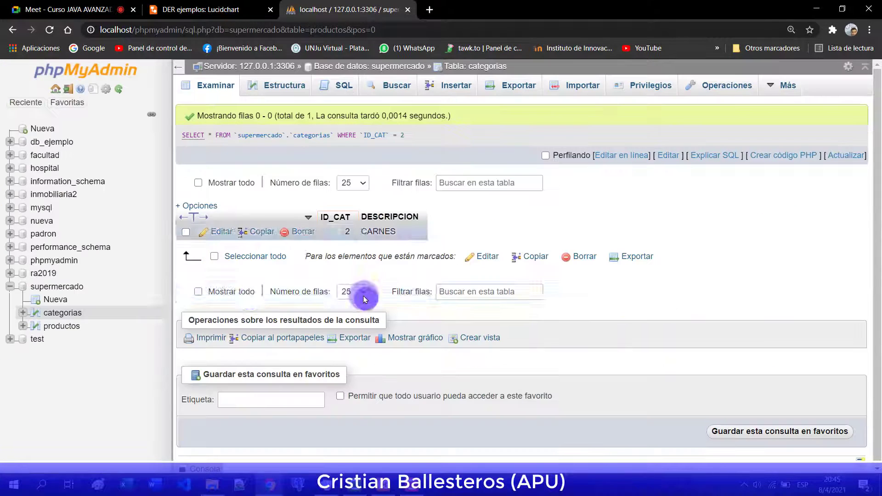
left_click(60, 327)
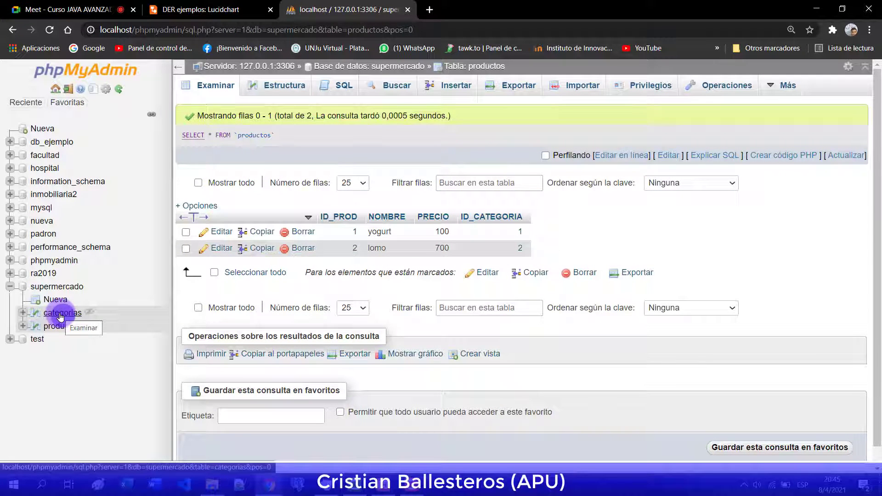
left_click(284, 86)
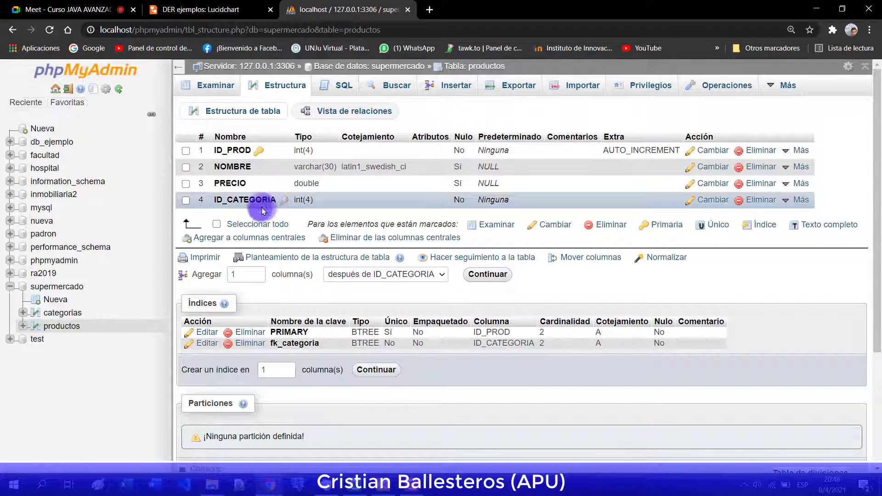
scroll(269, 205, "up", 3)
scroll(270, 205, "down", 3)
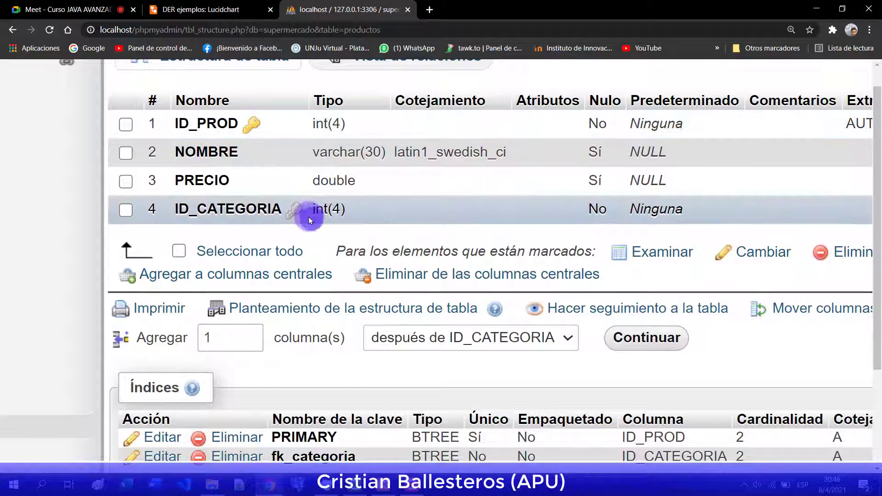
key("ctrl+minus")
key("ctrl+minus")
key("ctrl+minus")
key("ctrl+minus")
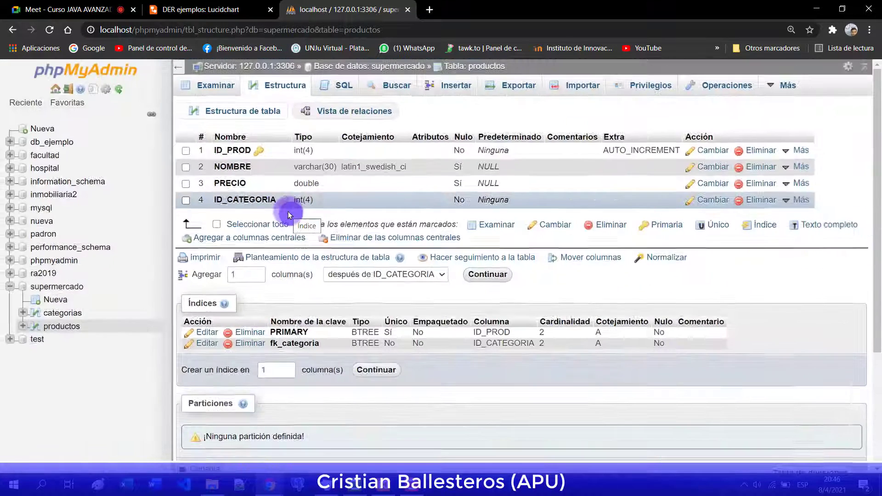
Browse the rows of categorias and then productos to compare ID_CAT with the products' ID_CATEGORIA values
left_click(60, 314)
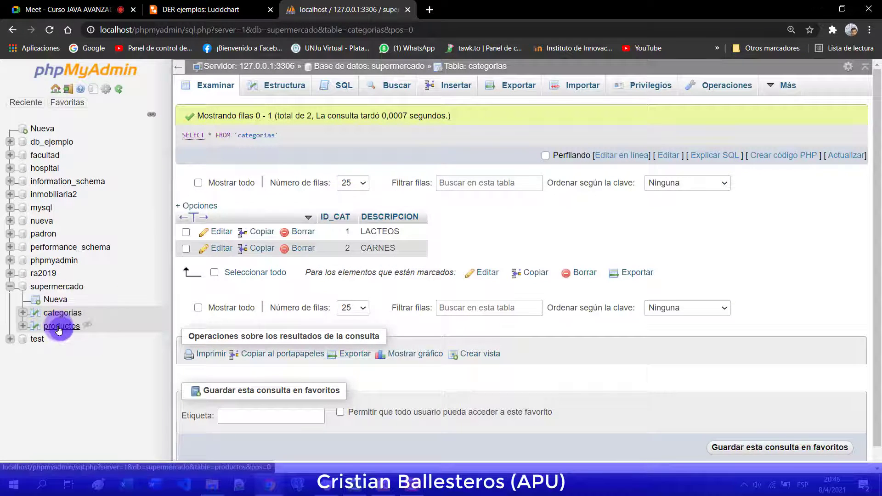
left_click(61, 317)
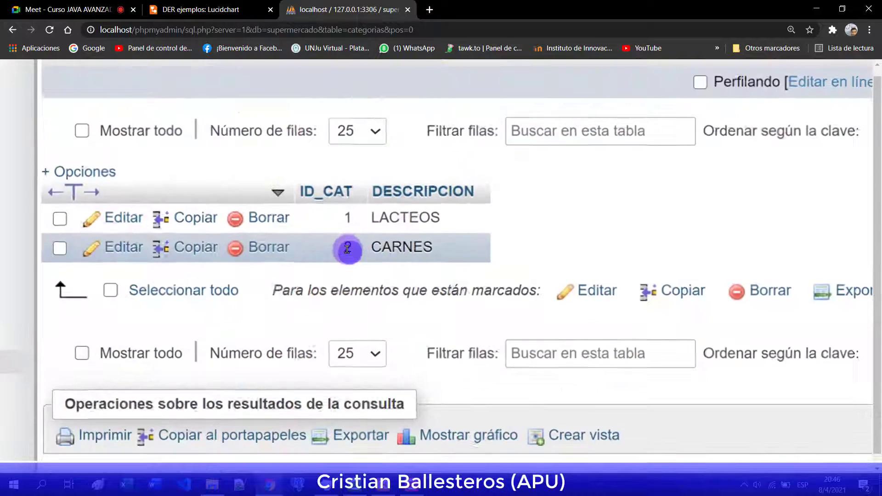
scroll(343, 256, "down", 4)
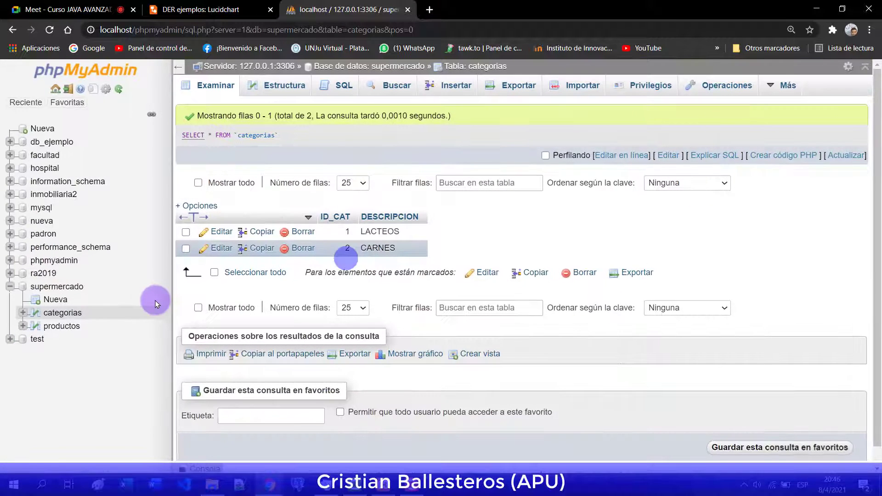
left_click(62, 326)
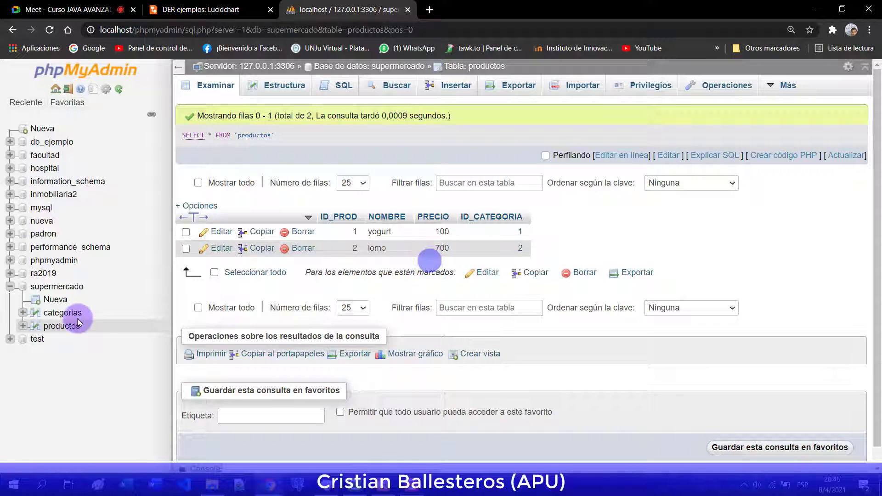
Try to delete the CARNES row from categorias, then dismiss the resulting notification
left_click(60, 313)
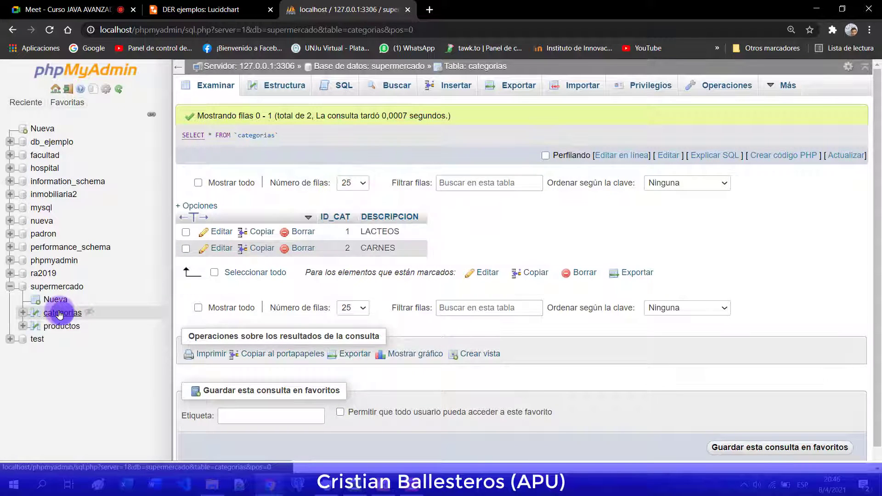
left_click(275, 253)
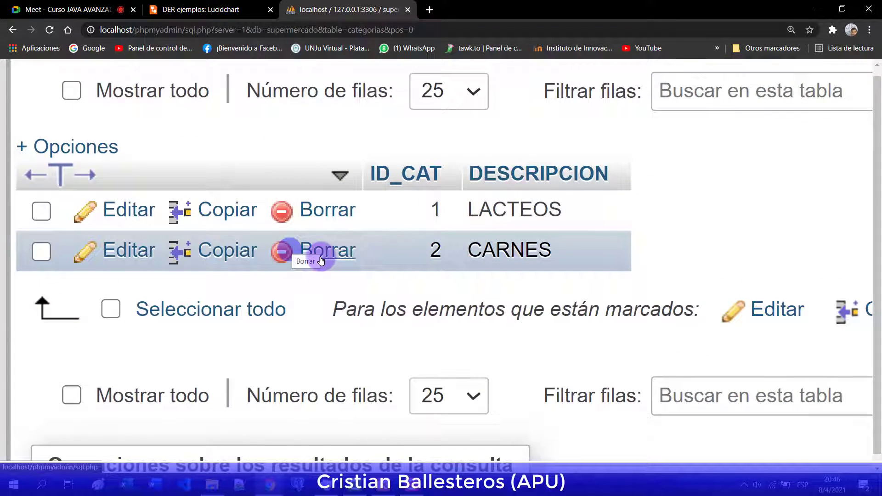
left_click(320, 261)
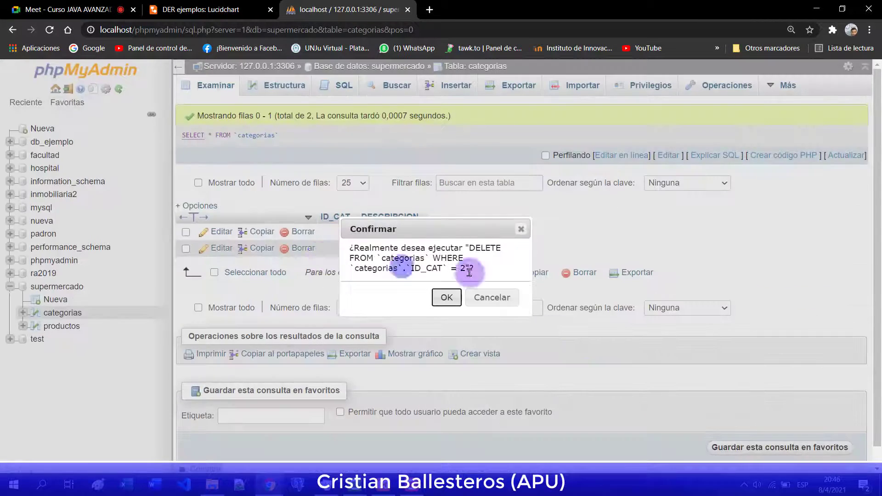
left_click(444, 297)
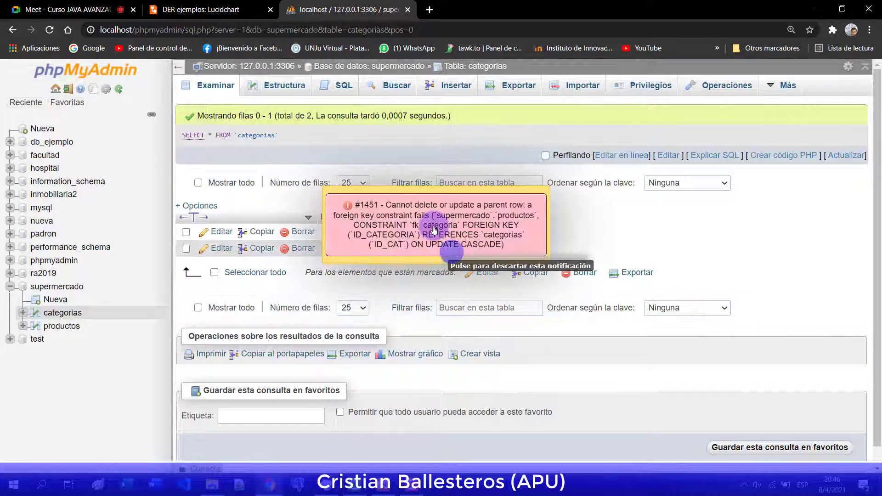
scroll(434, 229, "up", 5)
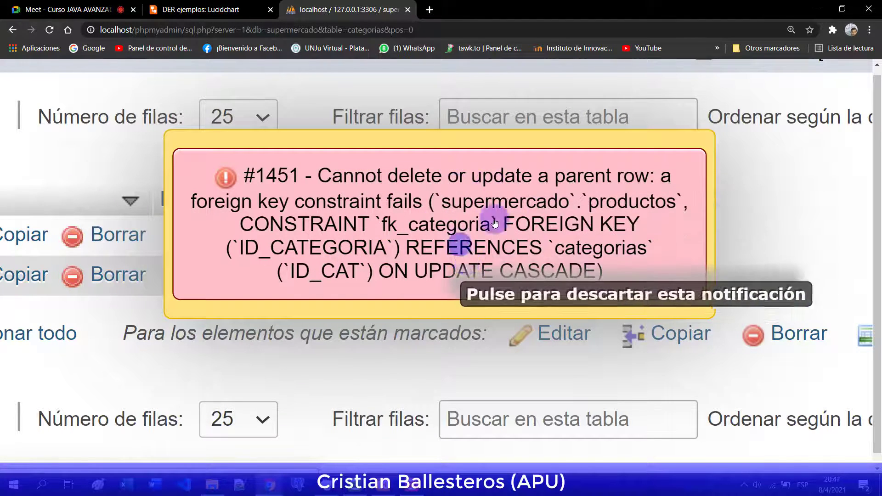
left_click(496, 218)
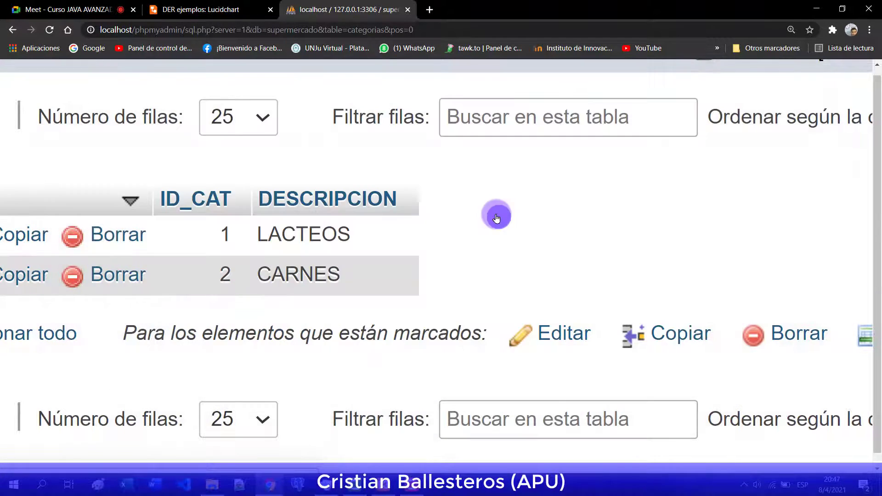
scroll(498, 216, "down", 5)
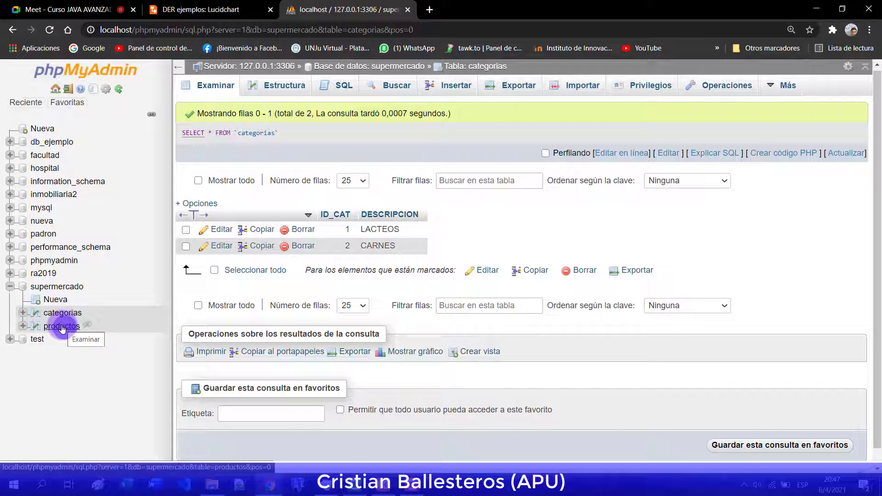
Open the lomo row of productos for editing and try its ID_CATEGORIA options 1 - LACTEOS and 2 - CARNES
left_click(62, 327)
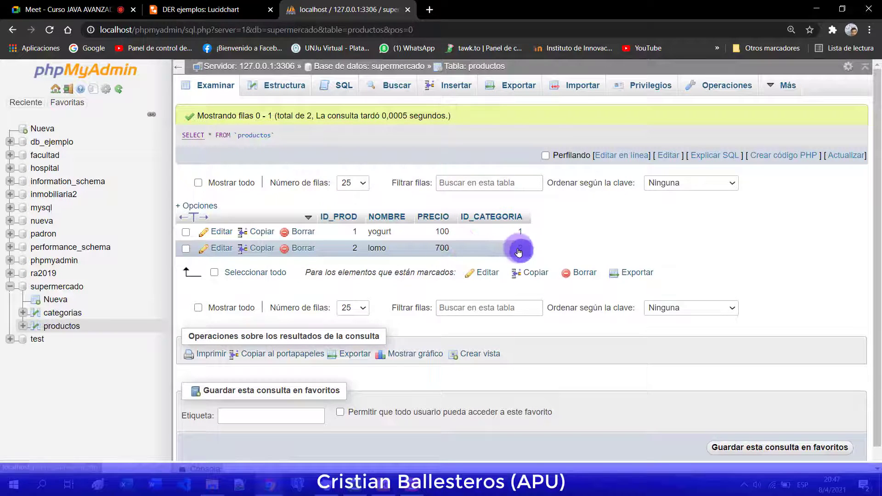
mouse_move(518, 251)
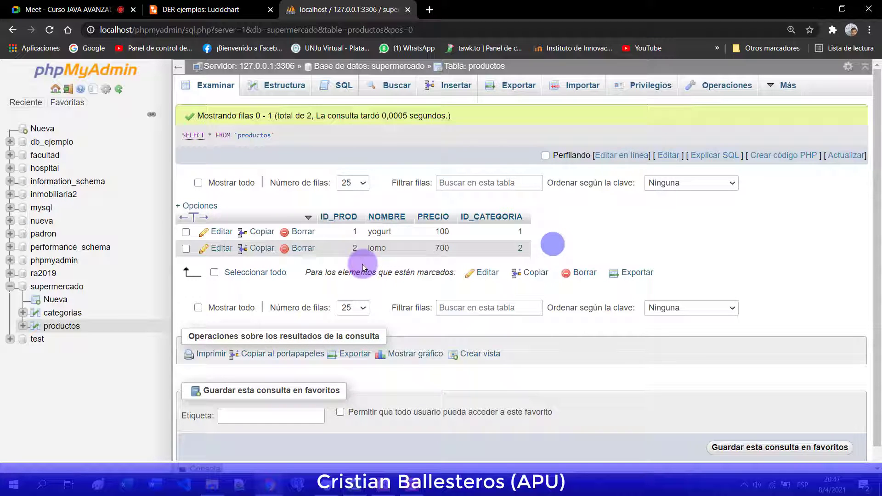
left_click(221, 249)
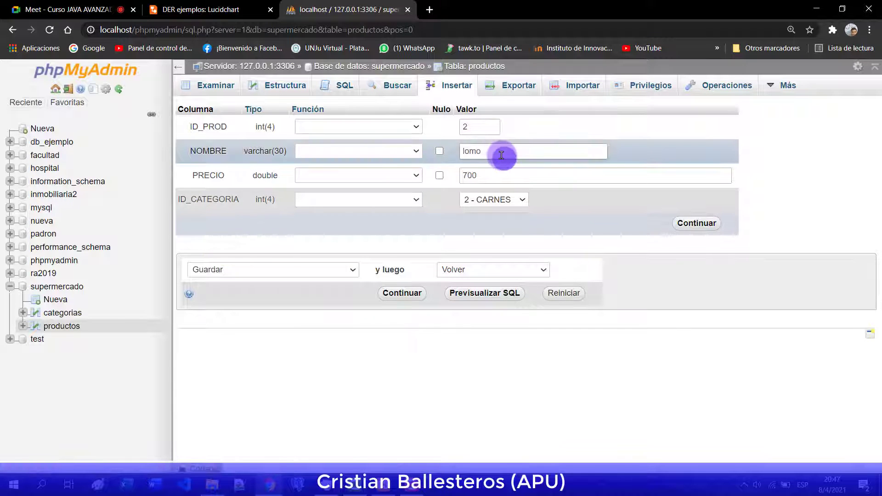
scroll(501, 155, "up", 4, "ctrl")
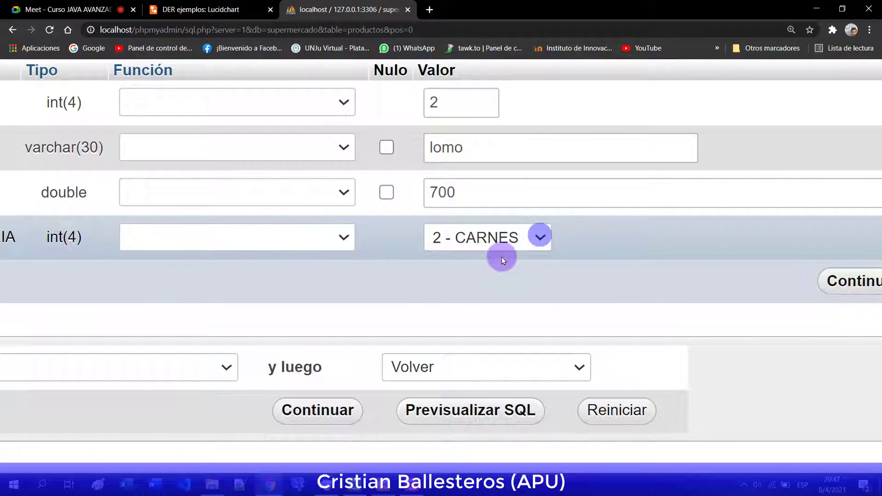
left_click(547, 246)
left_click(467, 299)
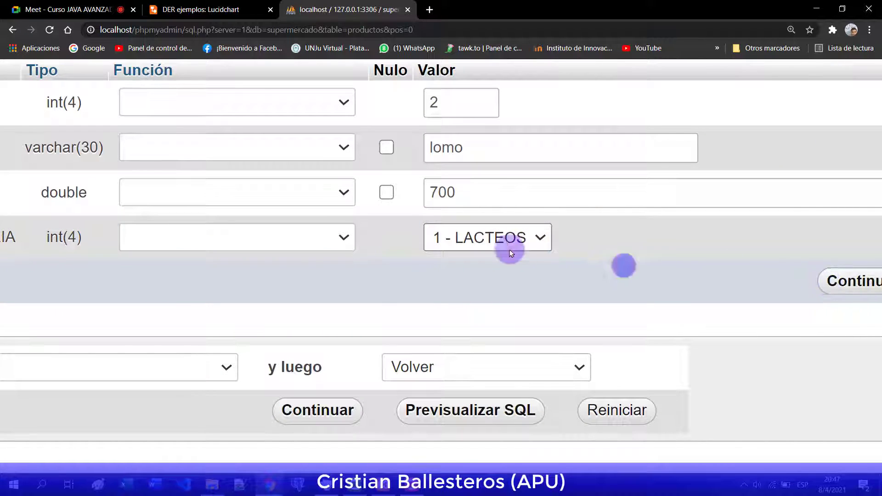
left_click(503, 238)
left_click(475, 307)
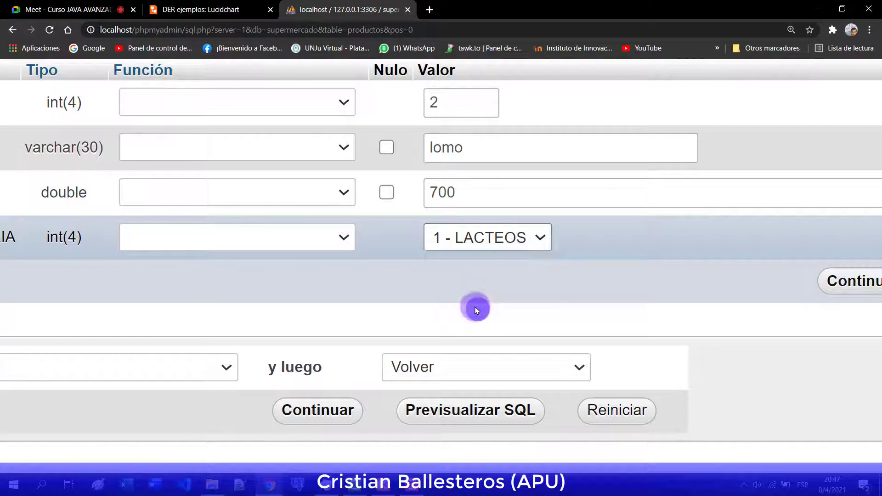
key("ctrl+minus")
key("ctrl+minus")
key("ctrl+minus")
key("ctrl+minus")
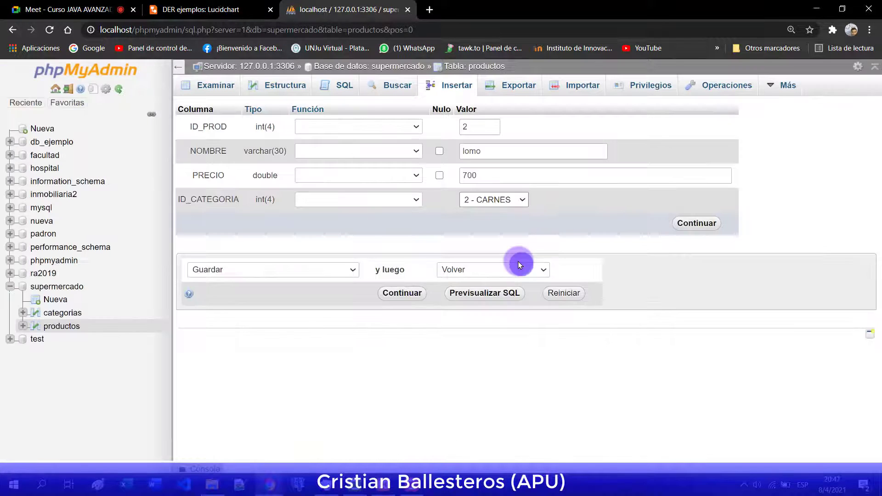
Return to the productos rows without saving and inspect the category description behind the lomo row's ID_CATEGORIA
left_click(211, 89)
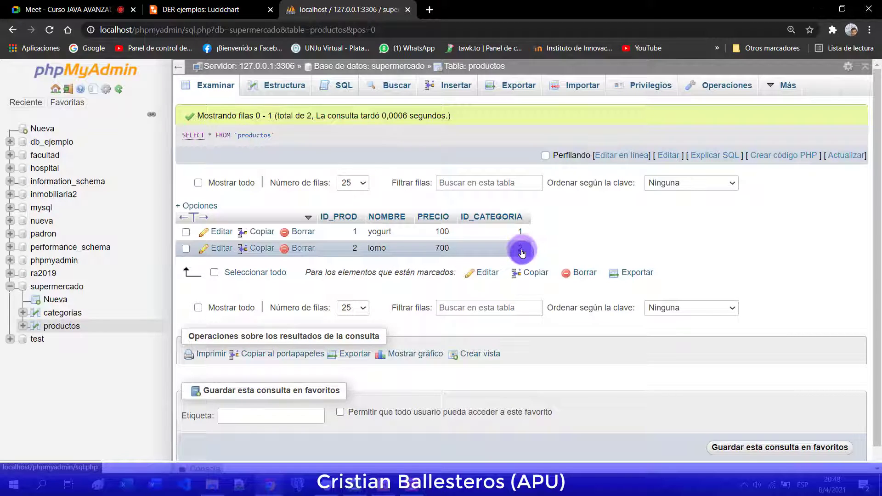
mouse_move(522, 253)
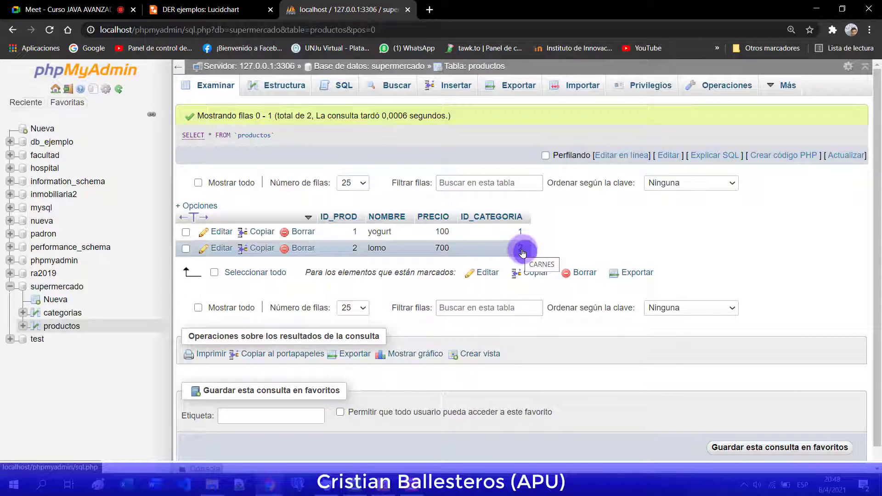